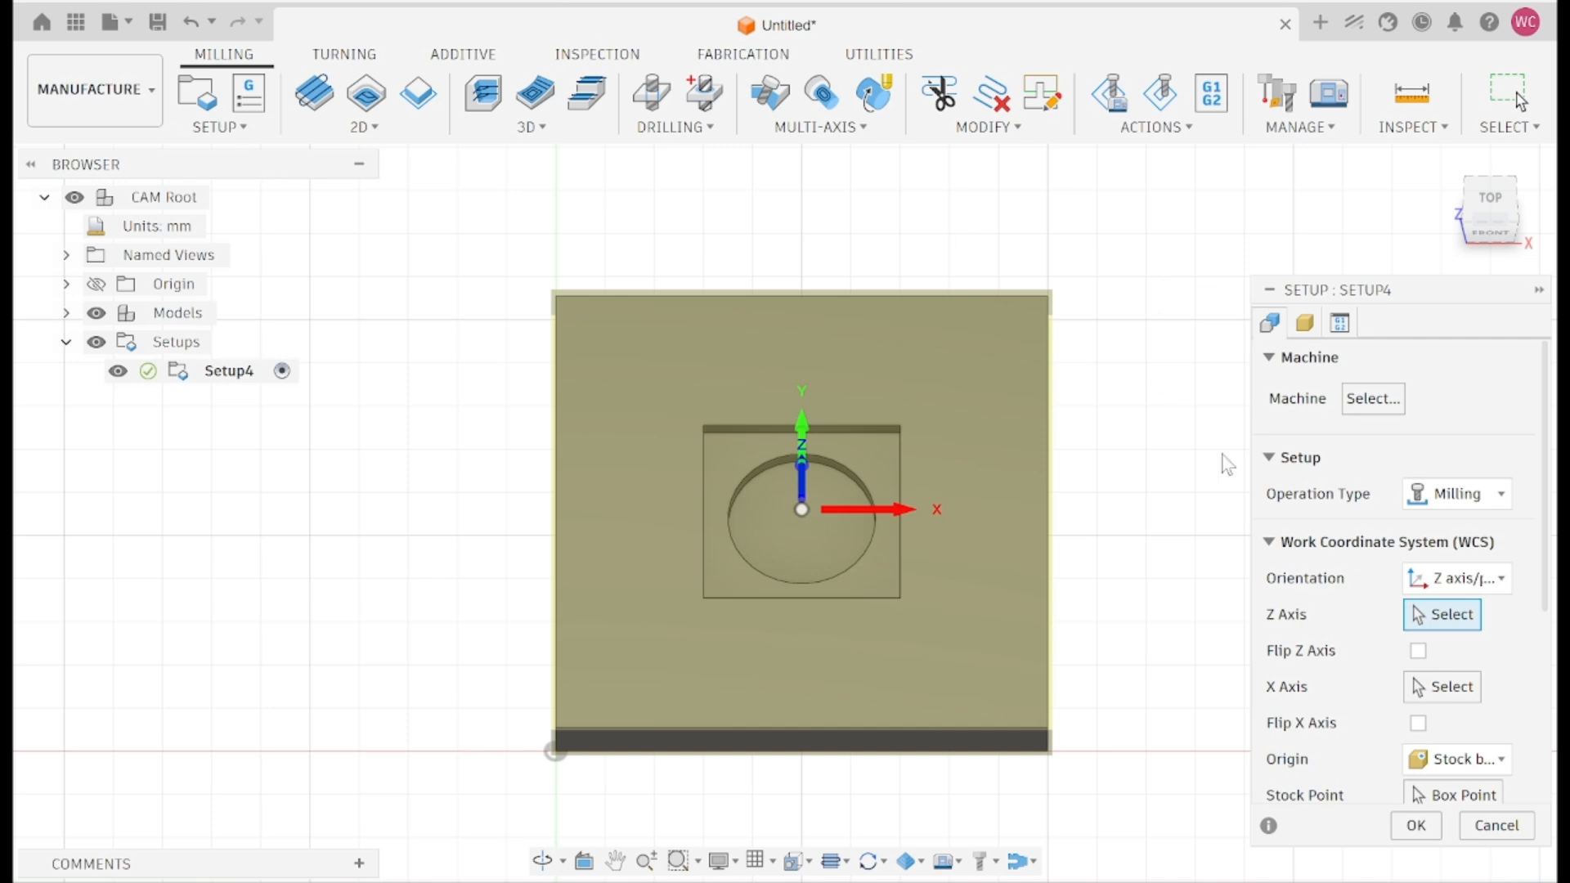
# Set the work coordinate origin to a model box point at the plate's bottom front-left corner.
pyautogui.scroll(-2, 1356, 586)
pyautogui.click(1452, 620)
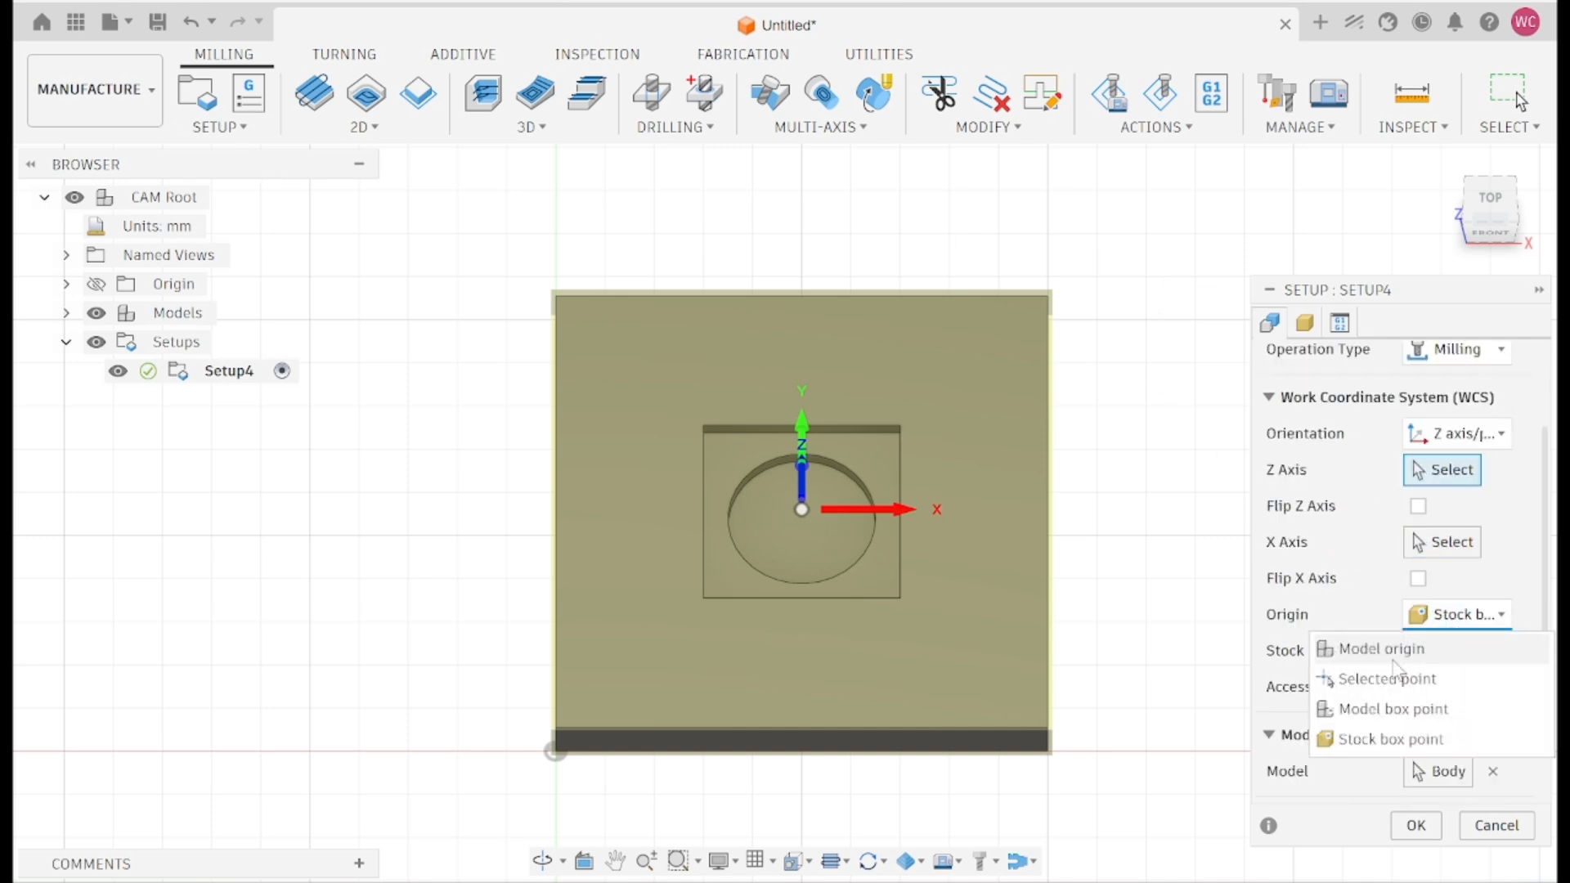
pyautogui.click(1318, 709)
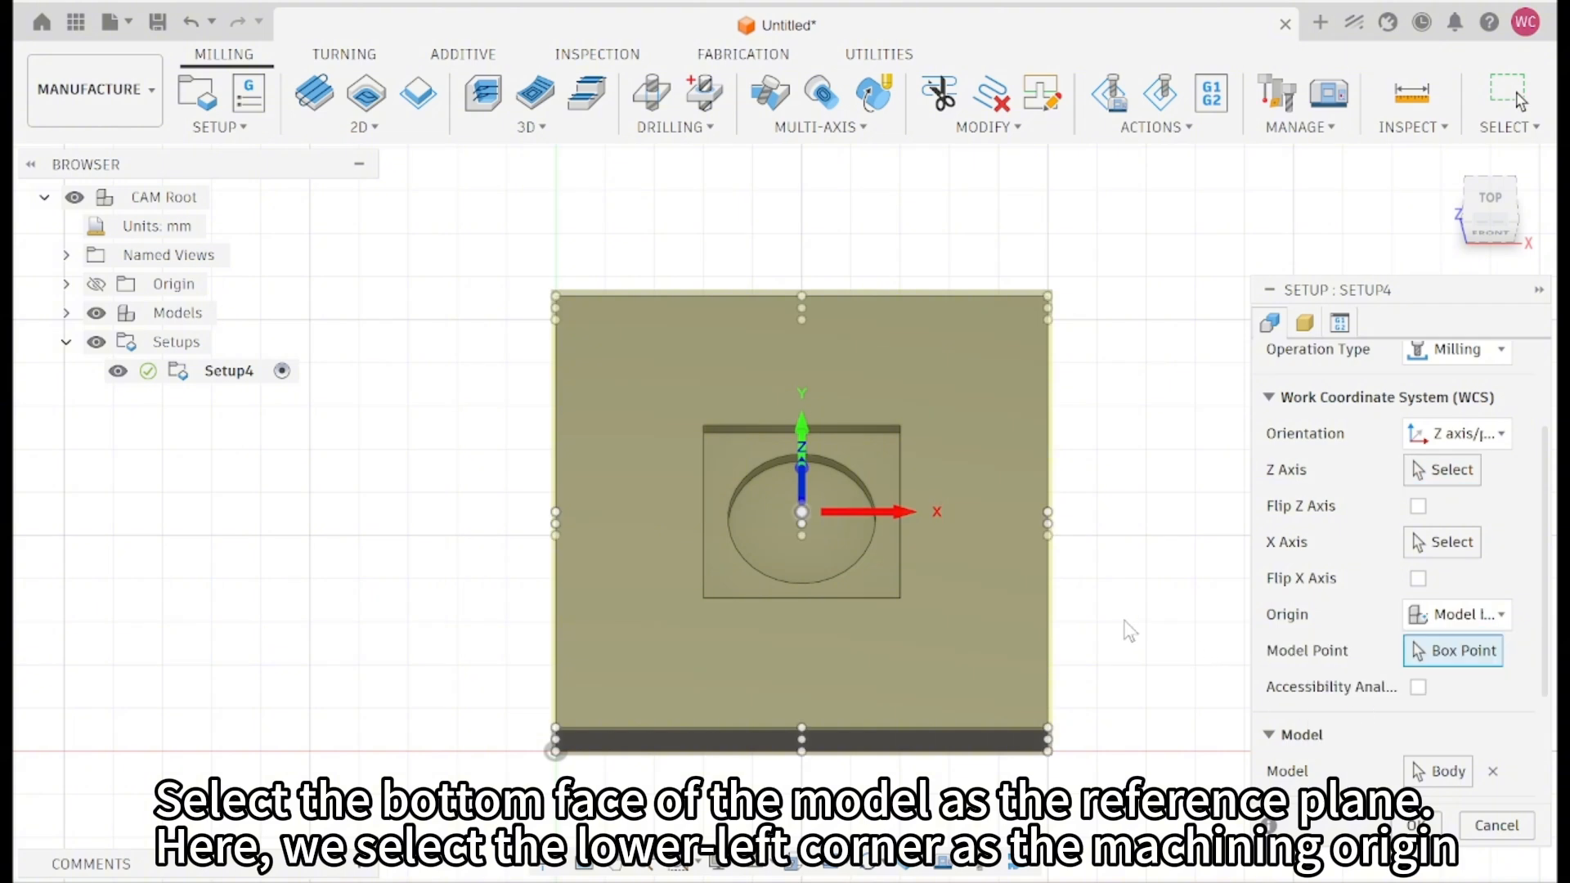
pyautogui.keyDown('shift'); pyautogui.moveTo(1127, 629); pyautogui.dragTo(1118, 560, button='middle'); pyautogui.keyUp('shift')
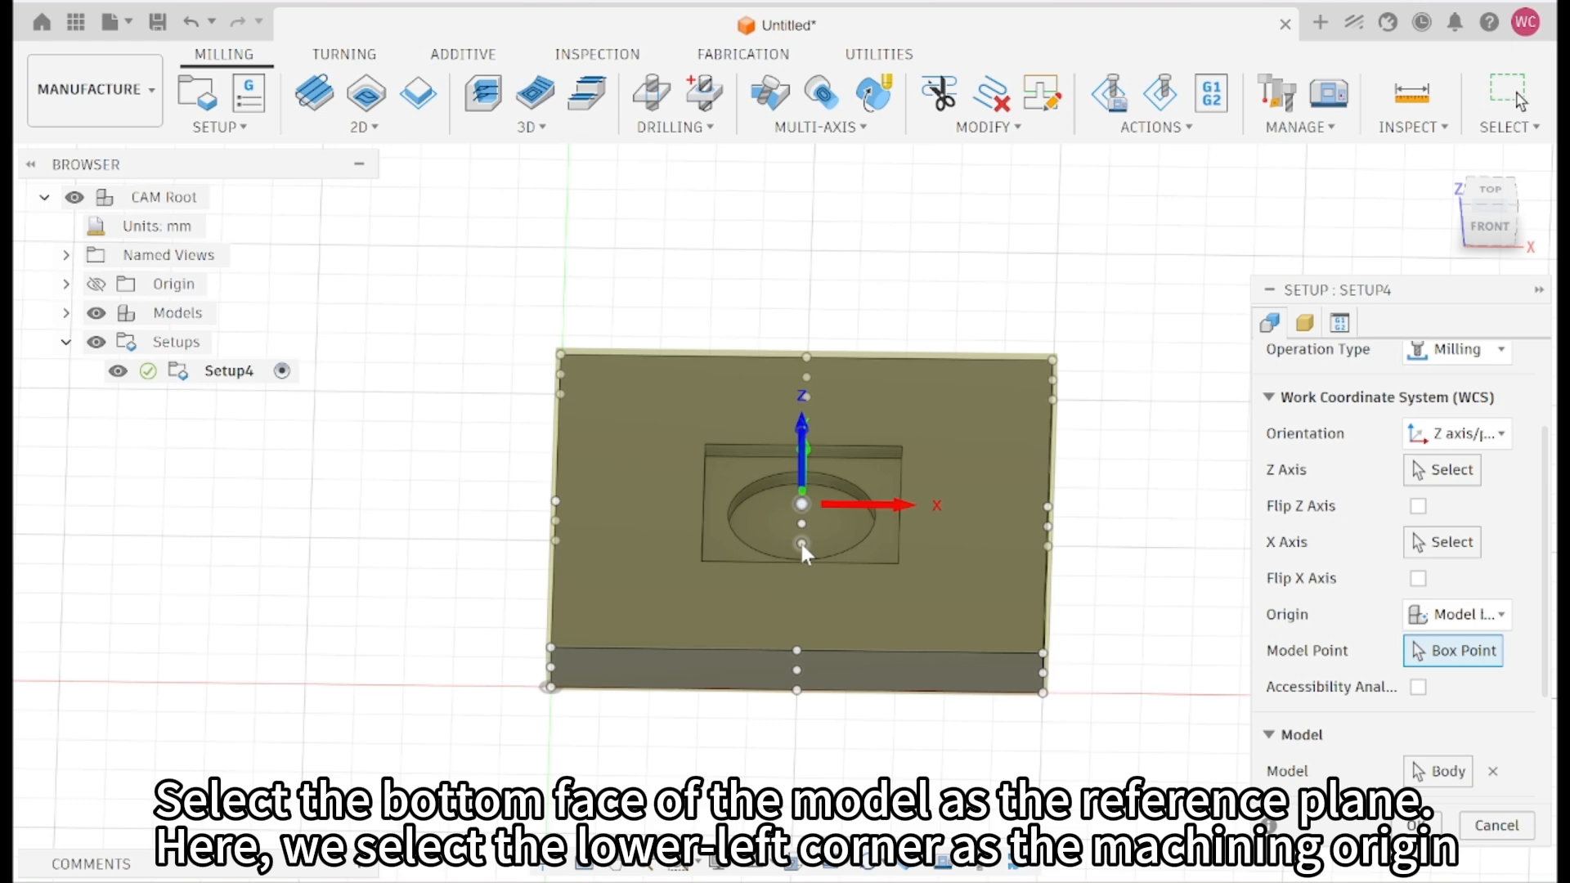
pyautogui.click(551, 688)
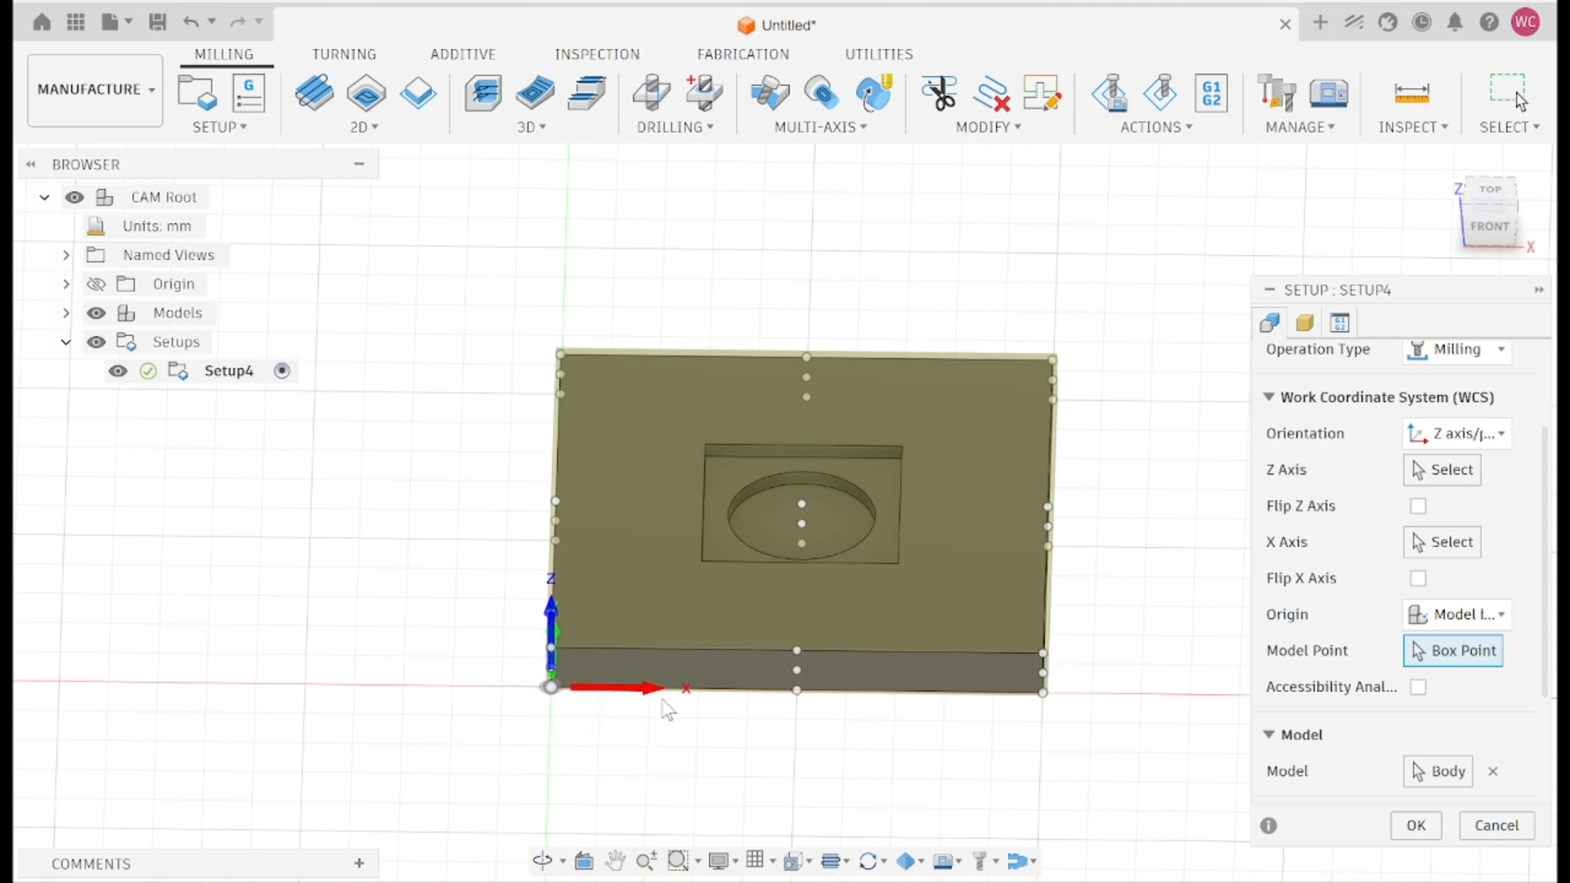
pyautogui.keyDown('shift'); pyautogui.moveTo(677, 670); pyautogui.dragTo(683, 711, button='middle'); pyautogui.keyUp('shift')
# Set the stock side and top offsets to 0 mm and finish the setup.
pyautogui.click(1303, 324)
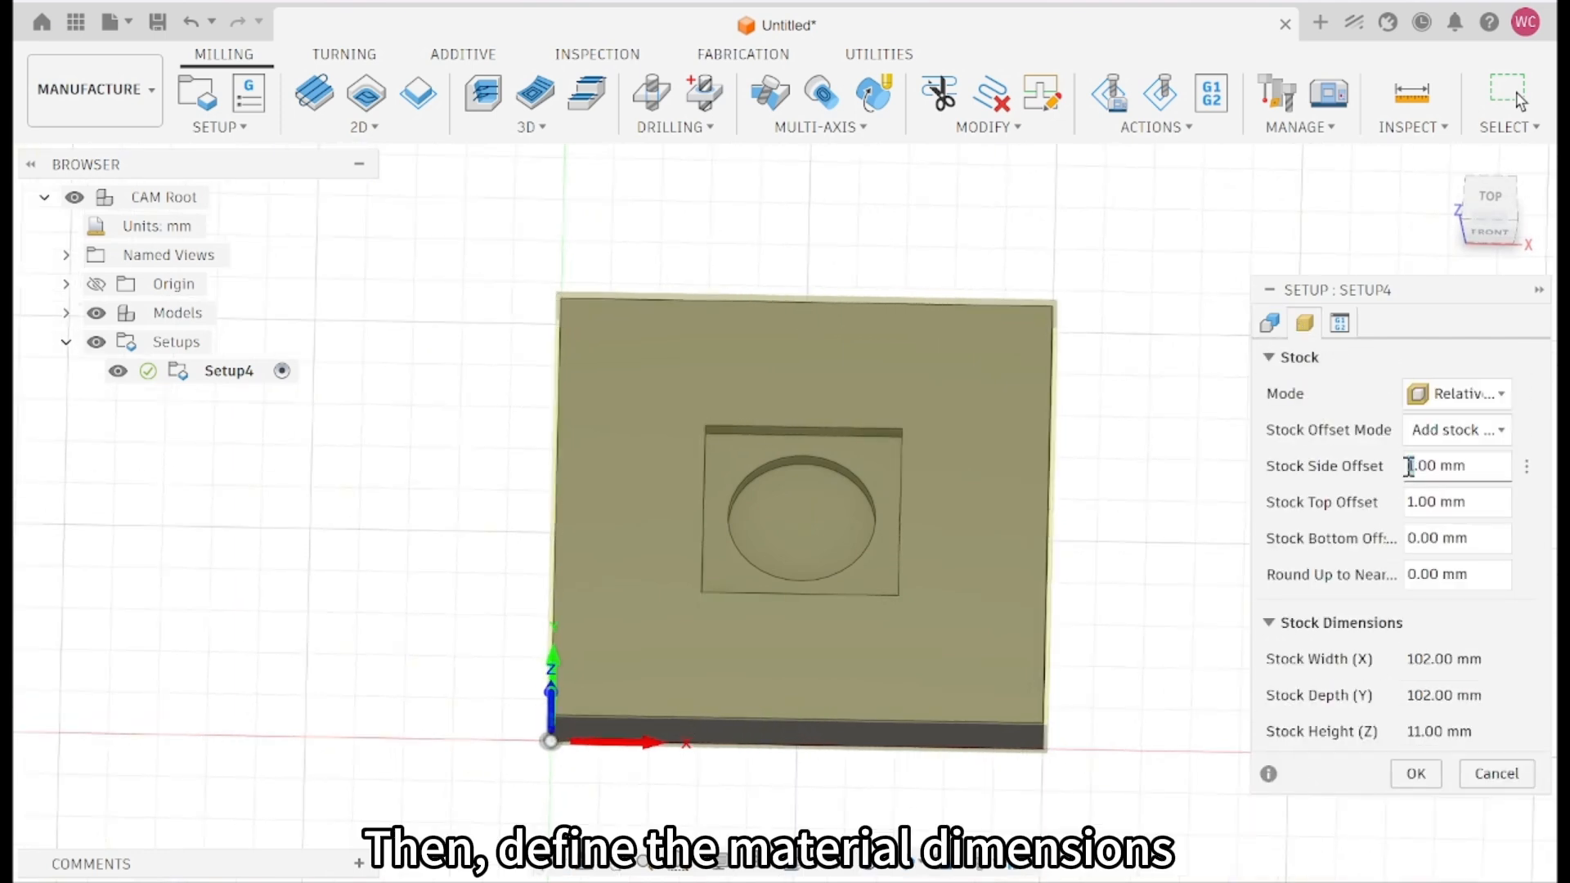
pyautogui.write('0')
pyautogui.moveTo(1419, 499); pyautogui.dragTo(1407, 501)
pyautogui.write('0')
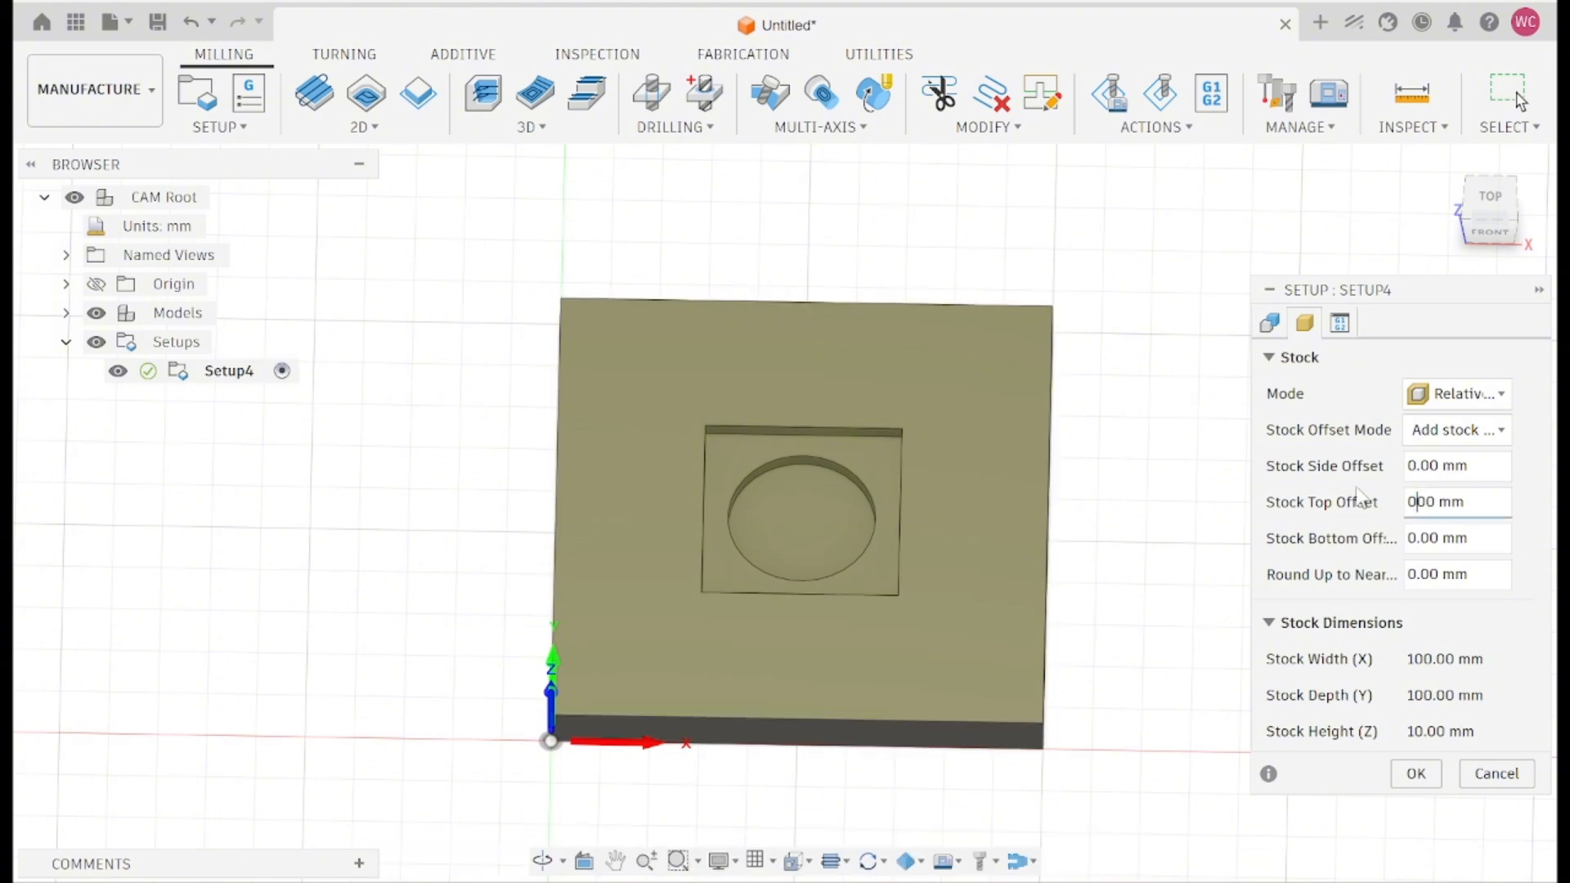
pyautogui.click(1415, 774)
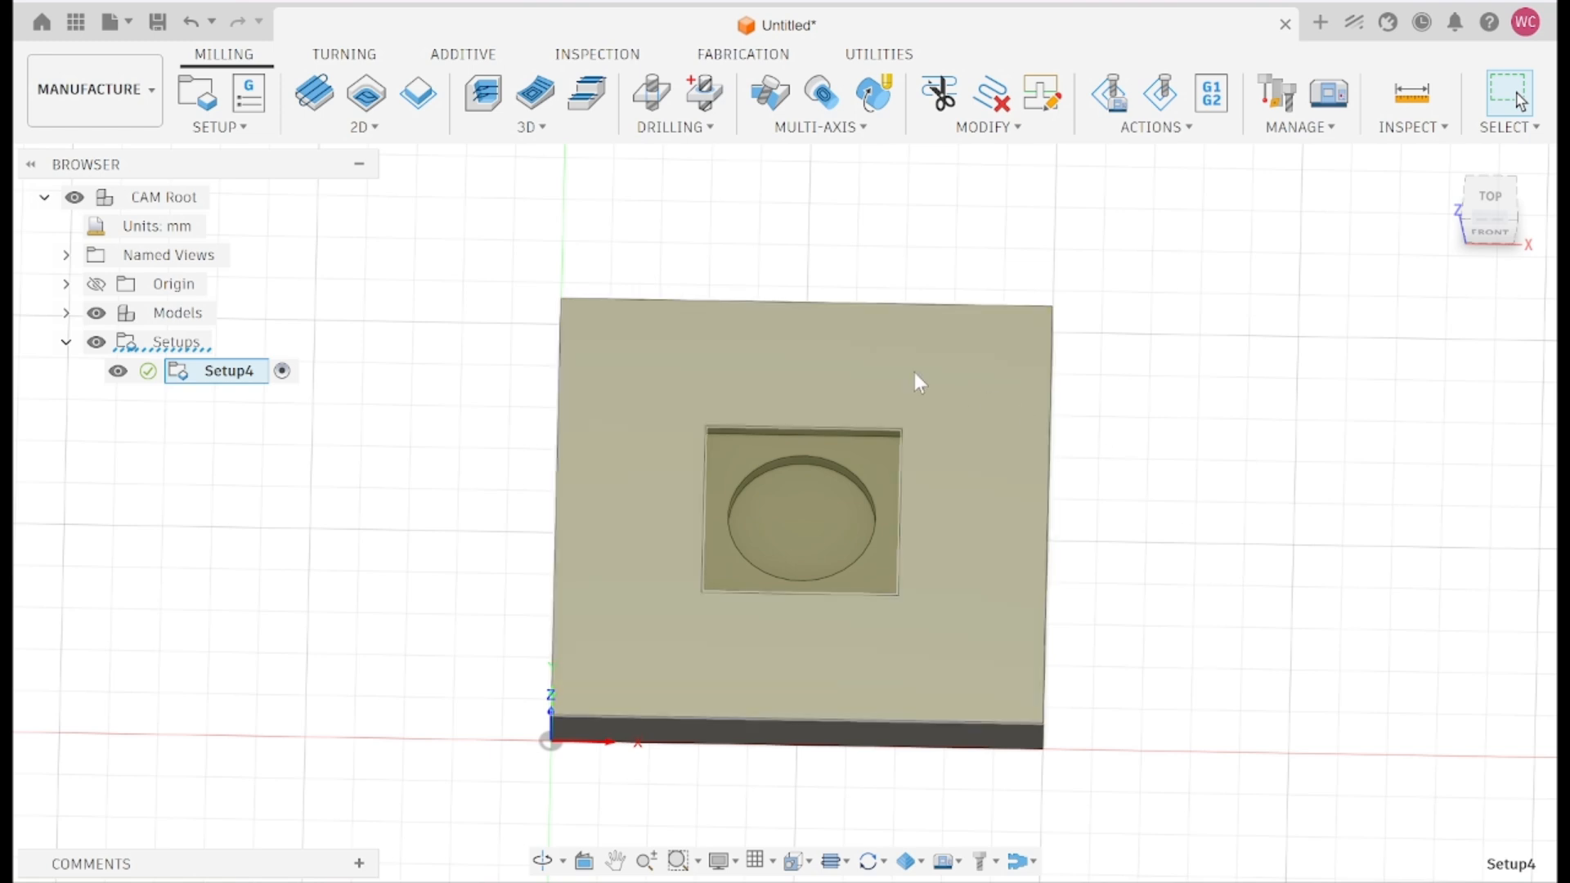
# Create a 2D Pocket operation with the floor of the circular recess as its pocket selection.
pyautogui.click(368, 127)
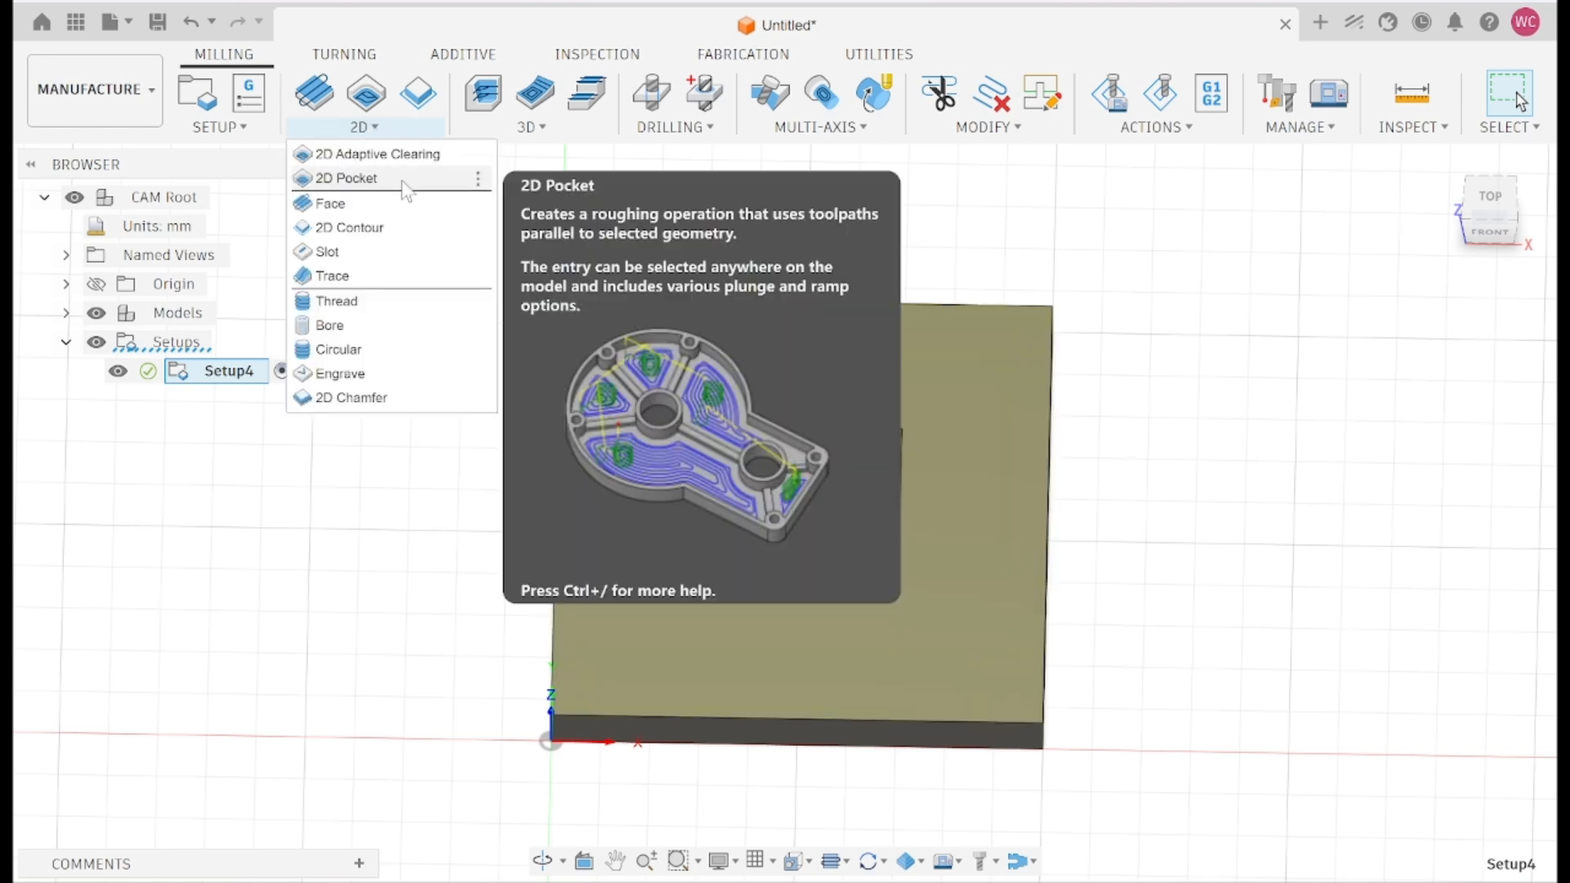
pyautogui.click(404, 185)
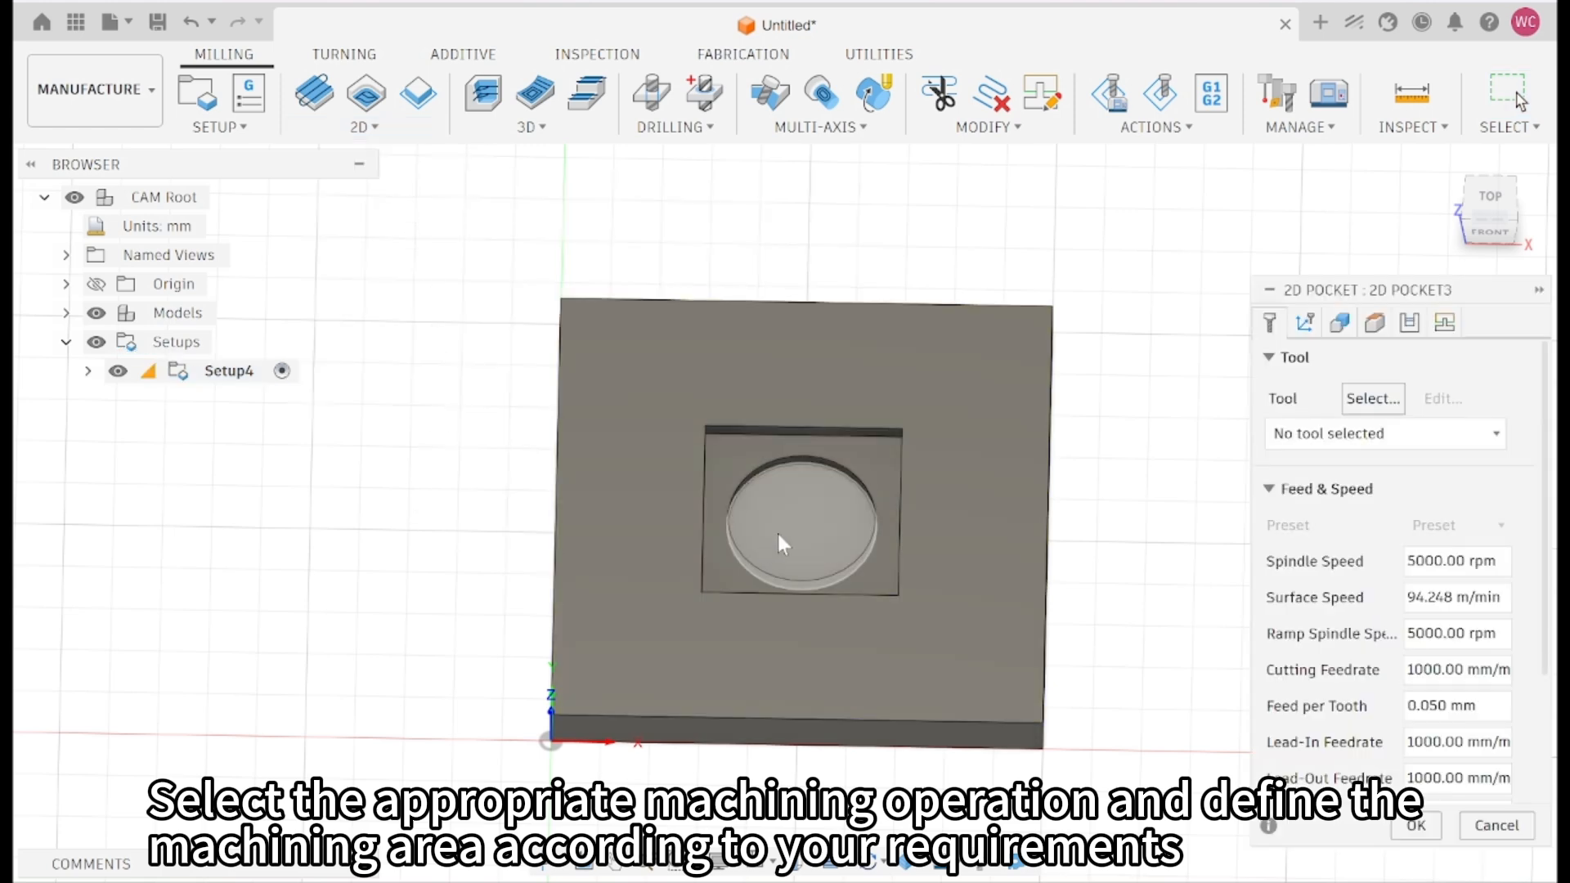
pyautogui.click(793, 516)
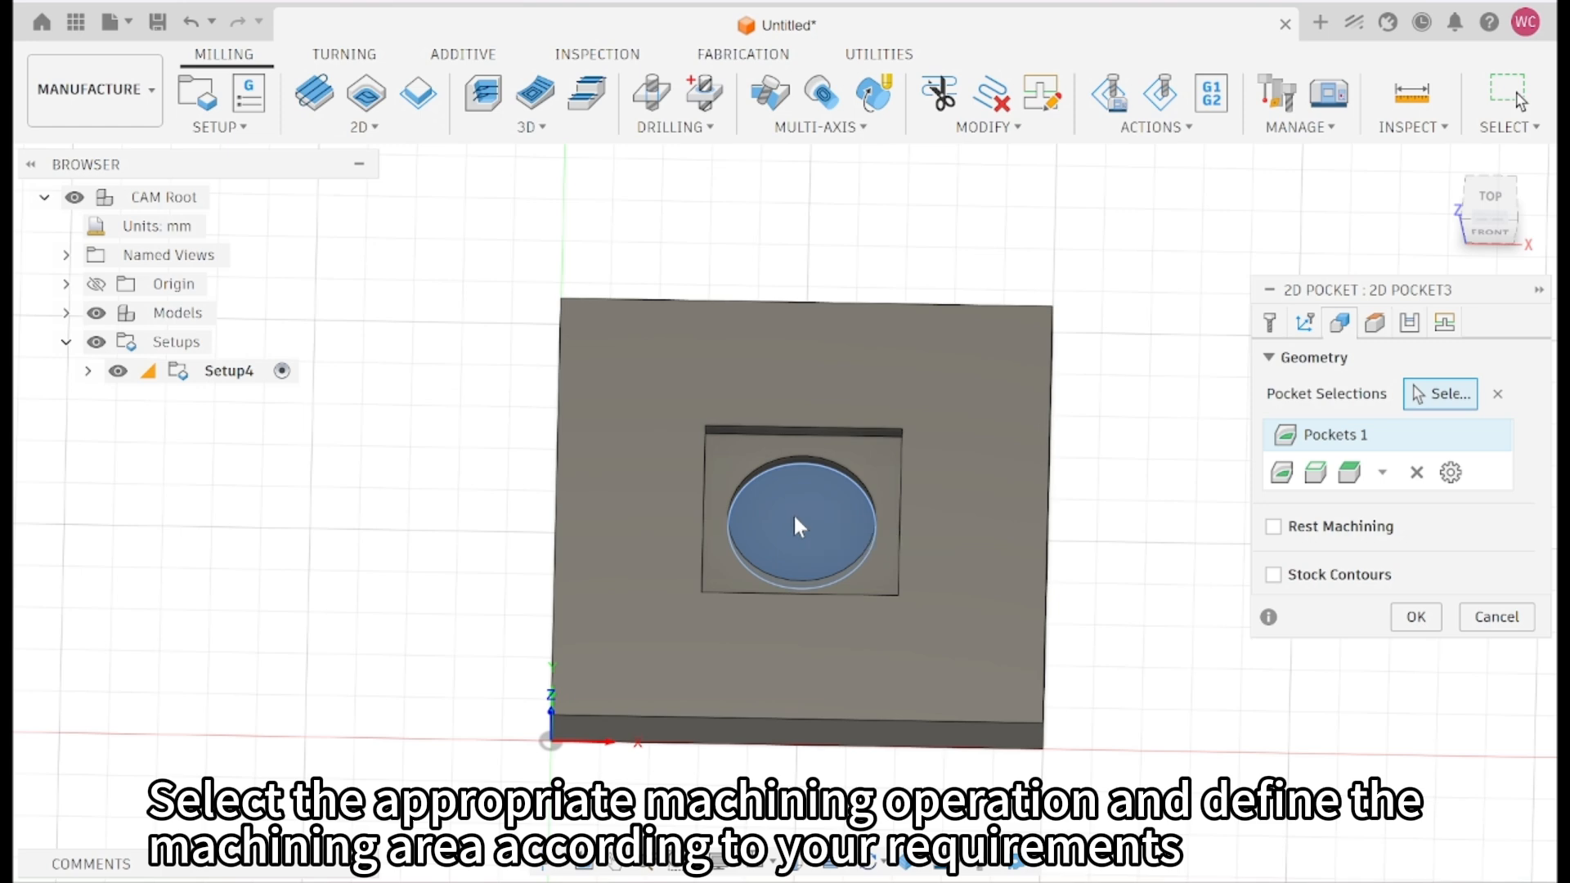
# Assign the 3.175 mm flat end mill from the local library to the circular pocket operation.
pyautogui.click(1269, 324)
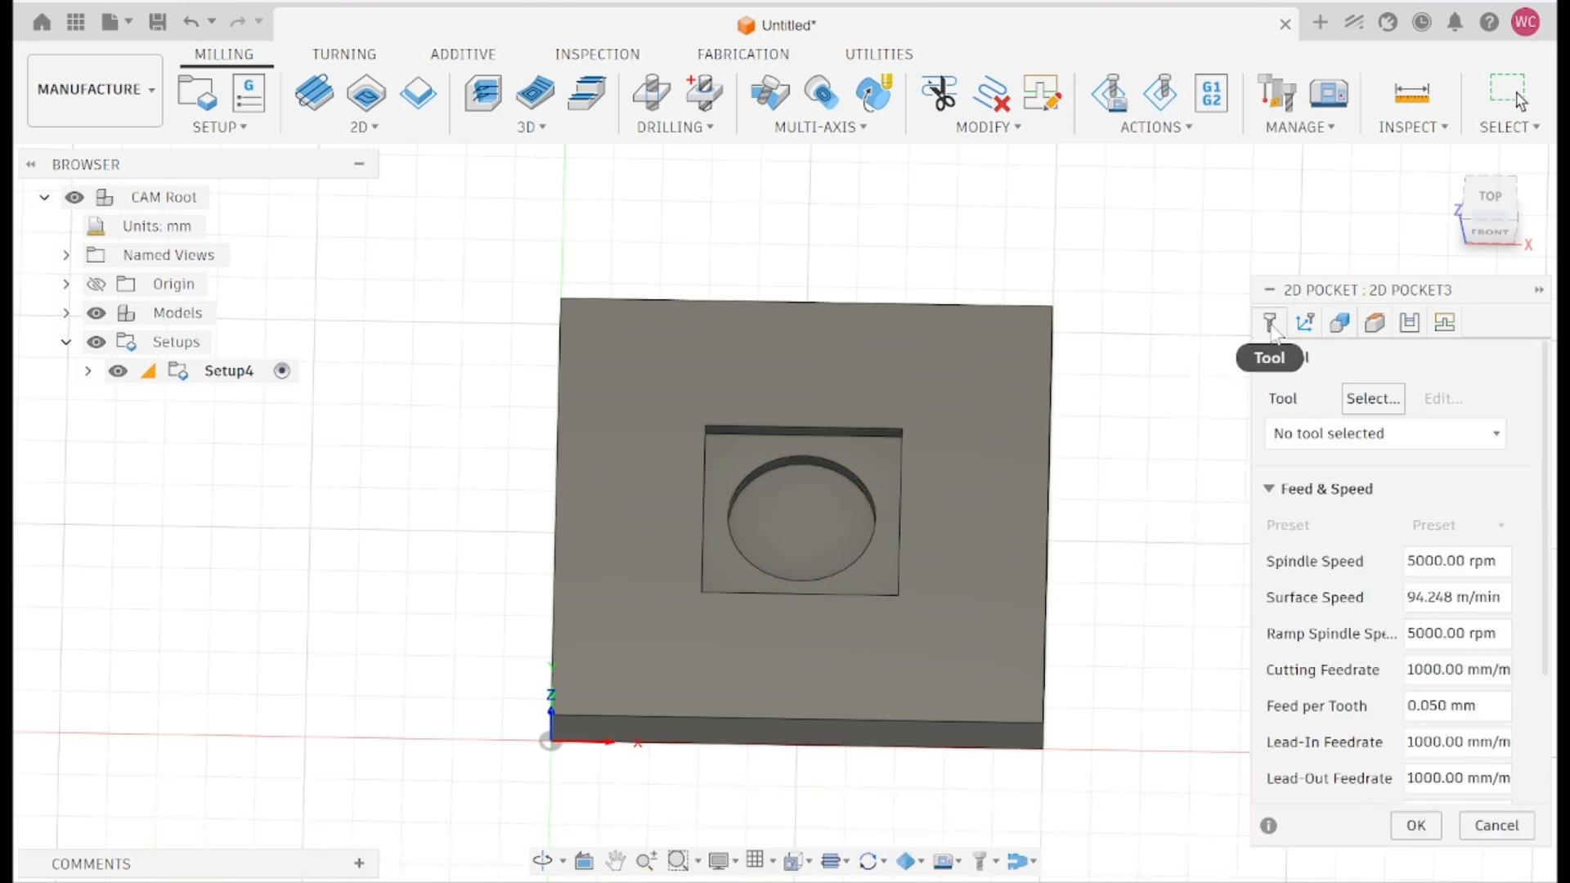
pyautogui.click(1364, 409)
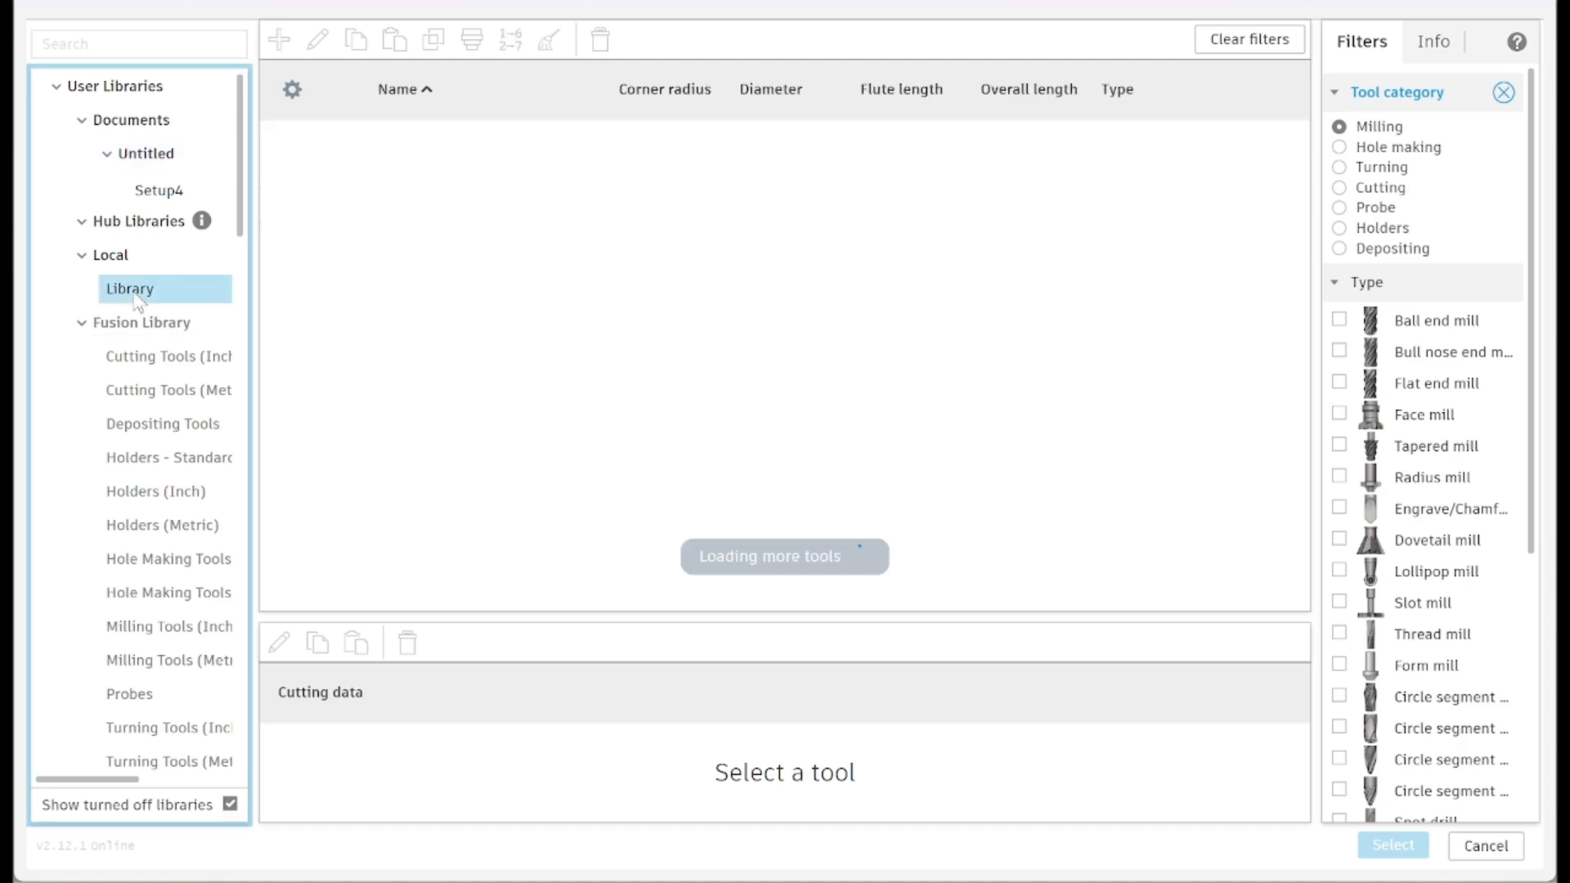
pyautogui.click(369, 413)
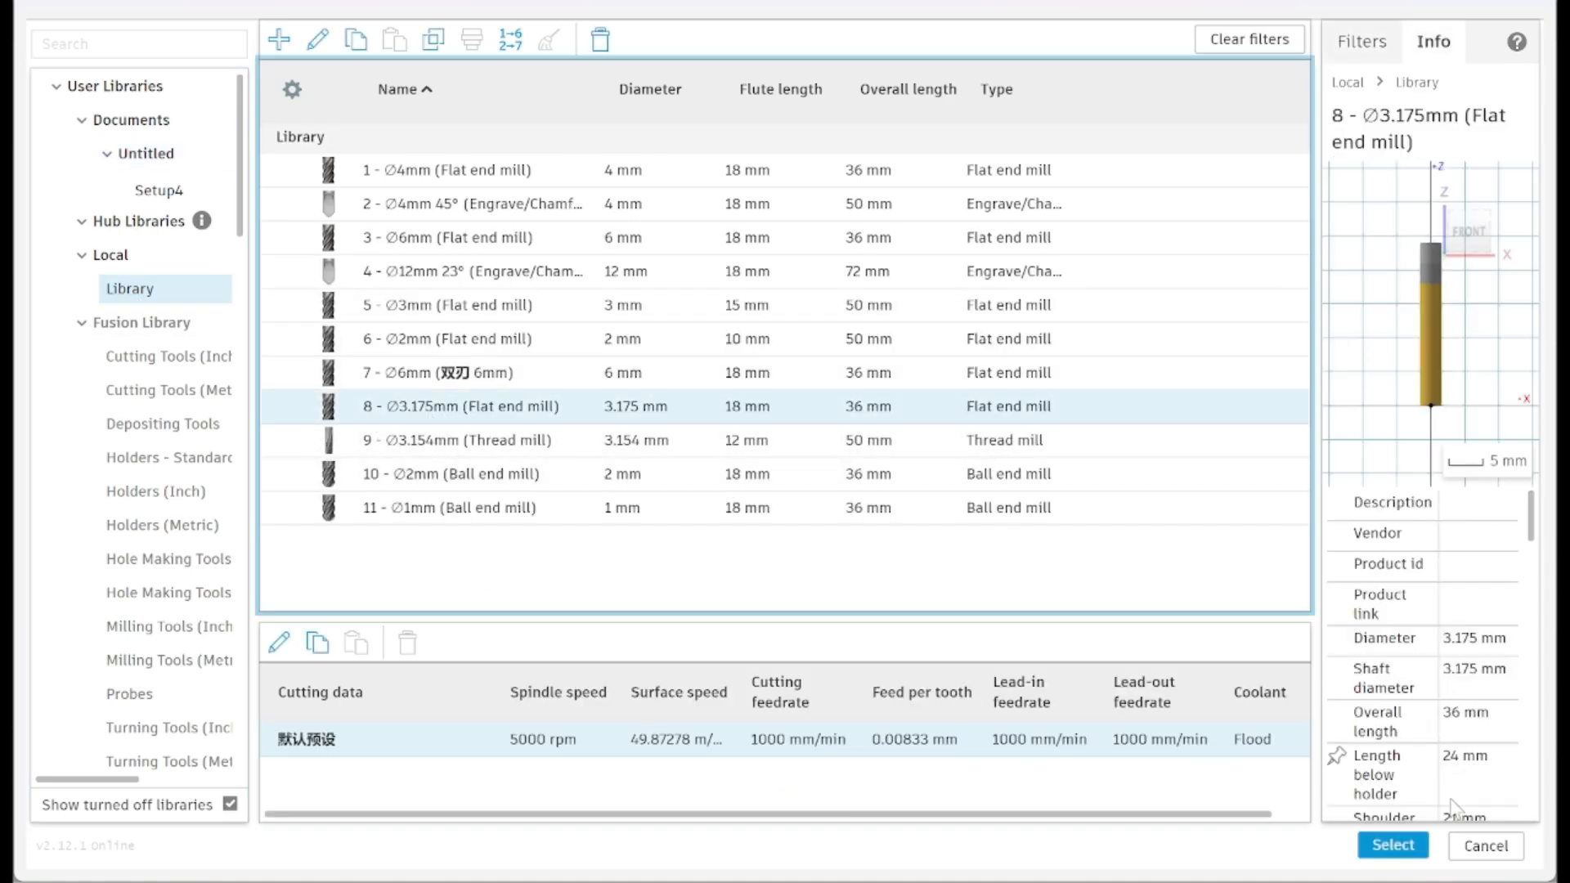
pyautogui.click(1398, 850)
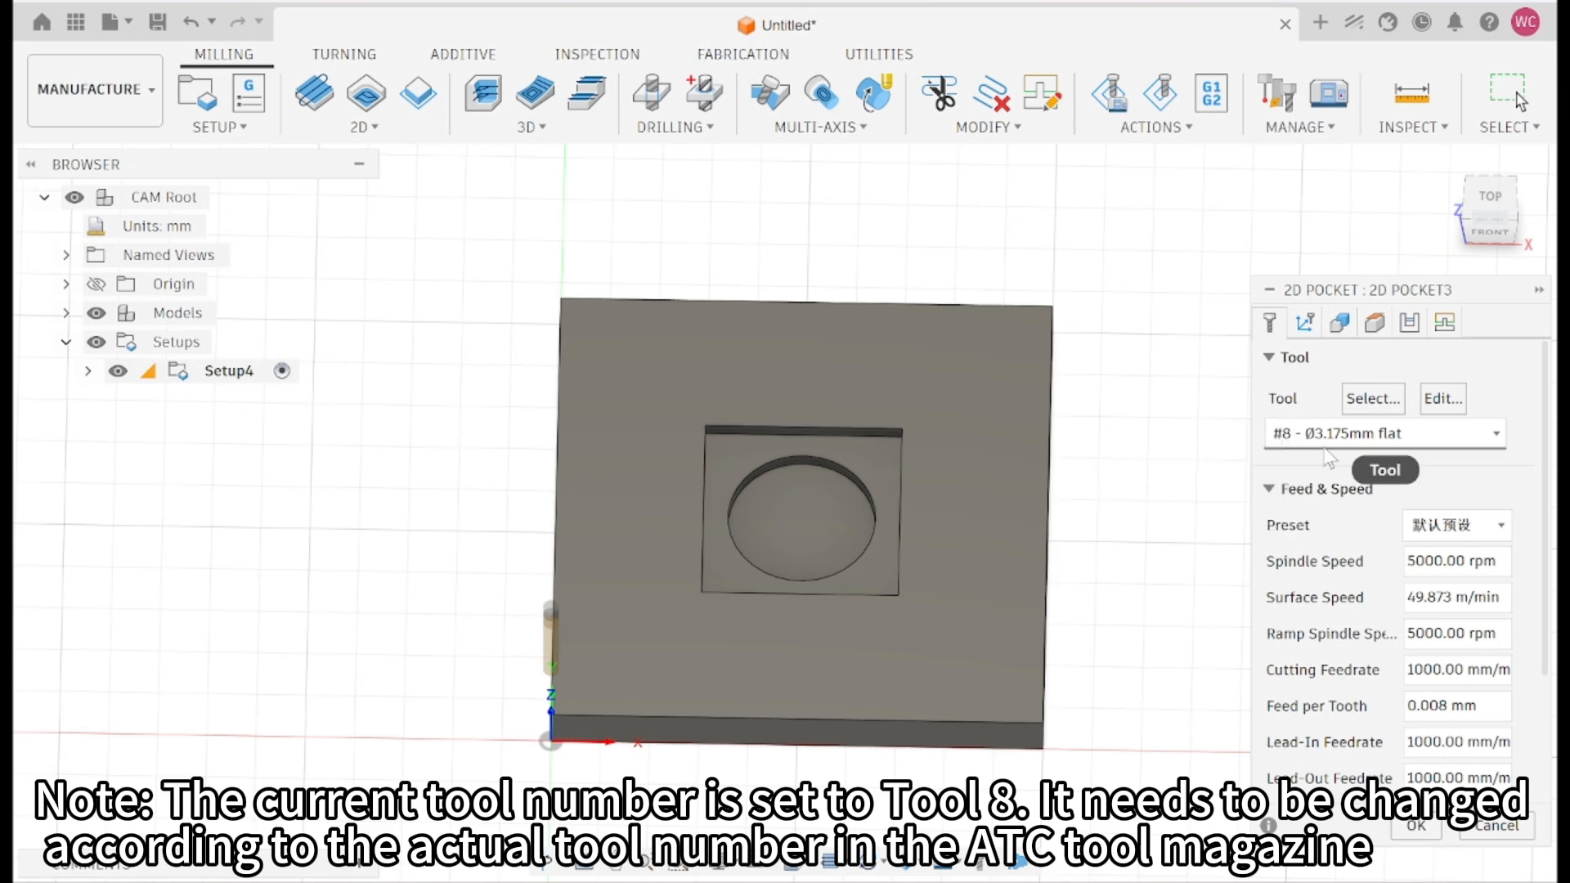
# Change the 3.175 mm flat end mill's post processor tool number to 1.
pyautogui.click(1453, 399)
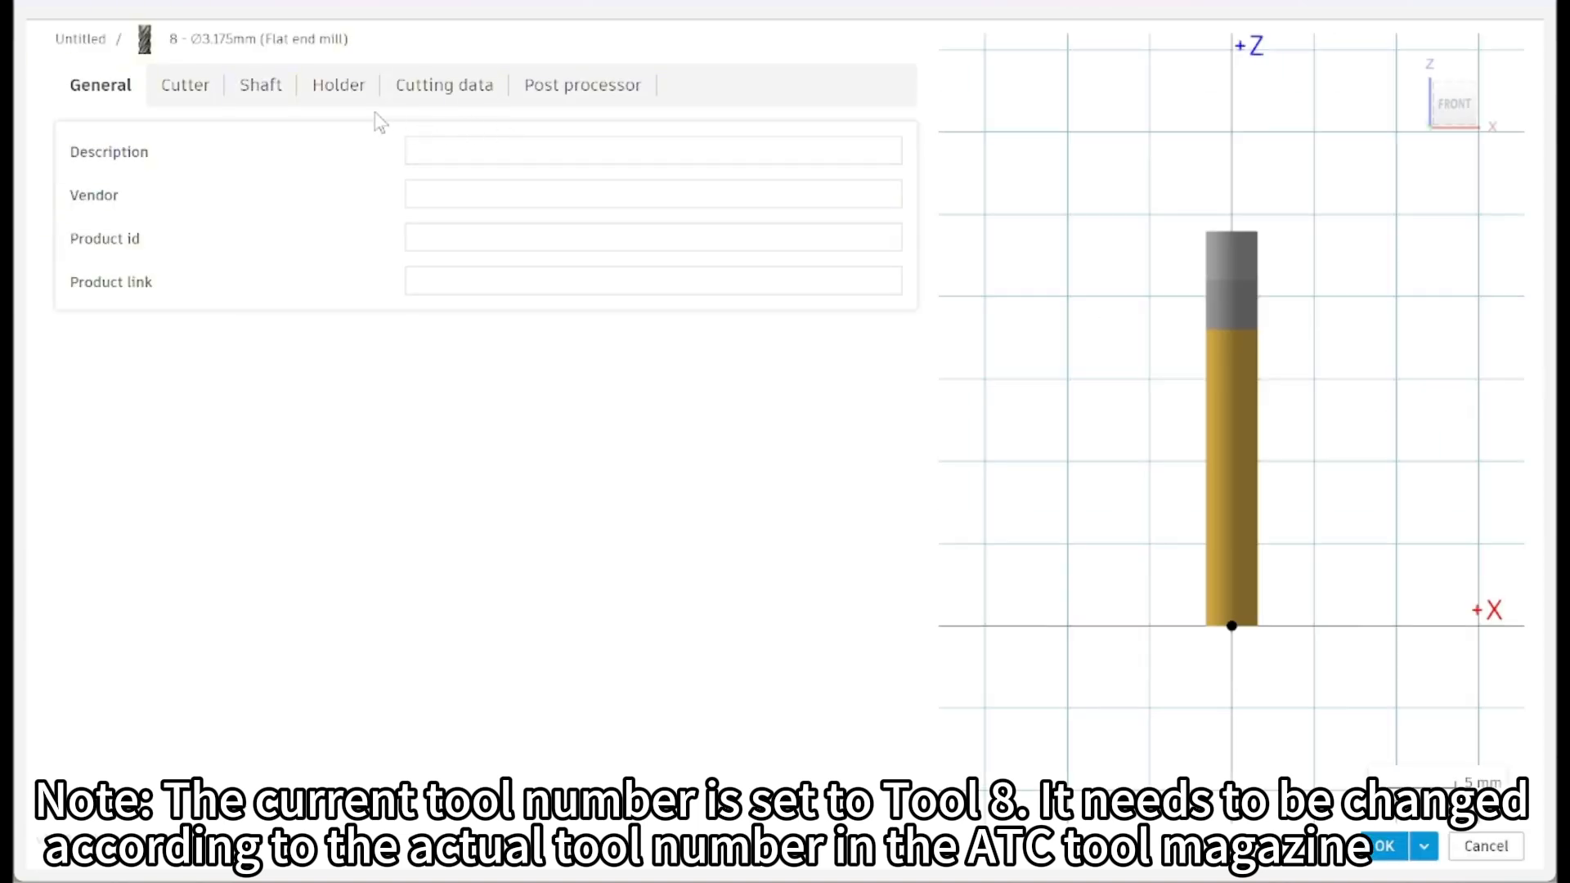
pyautogui.click(594, 100)
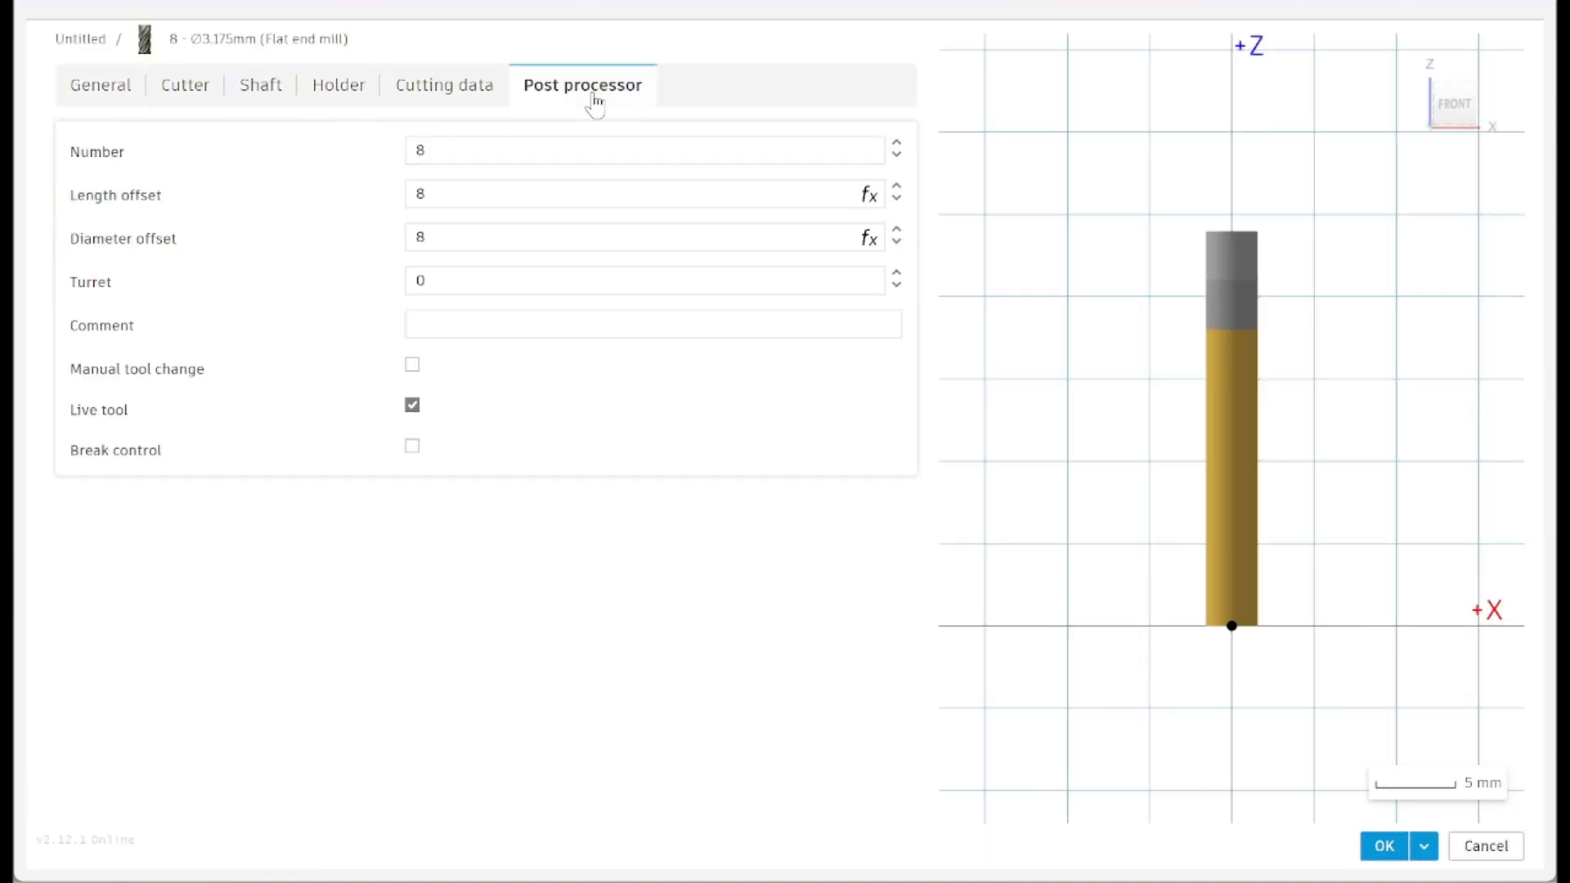
pyautogui.moveTo(133, 164)
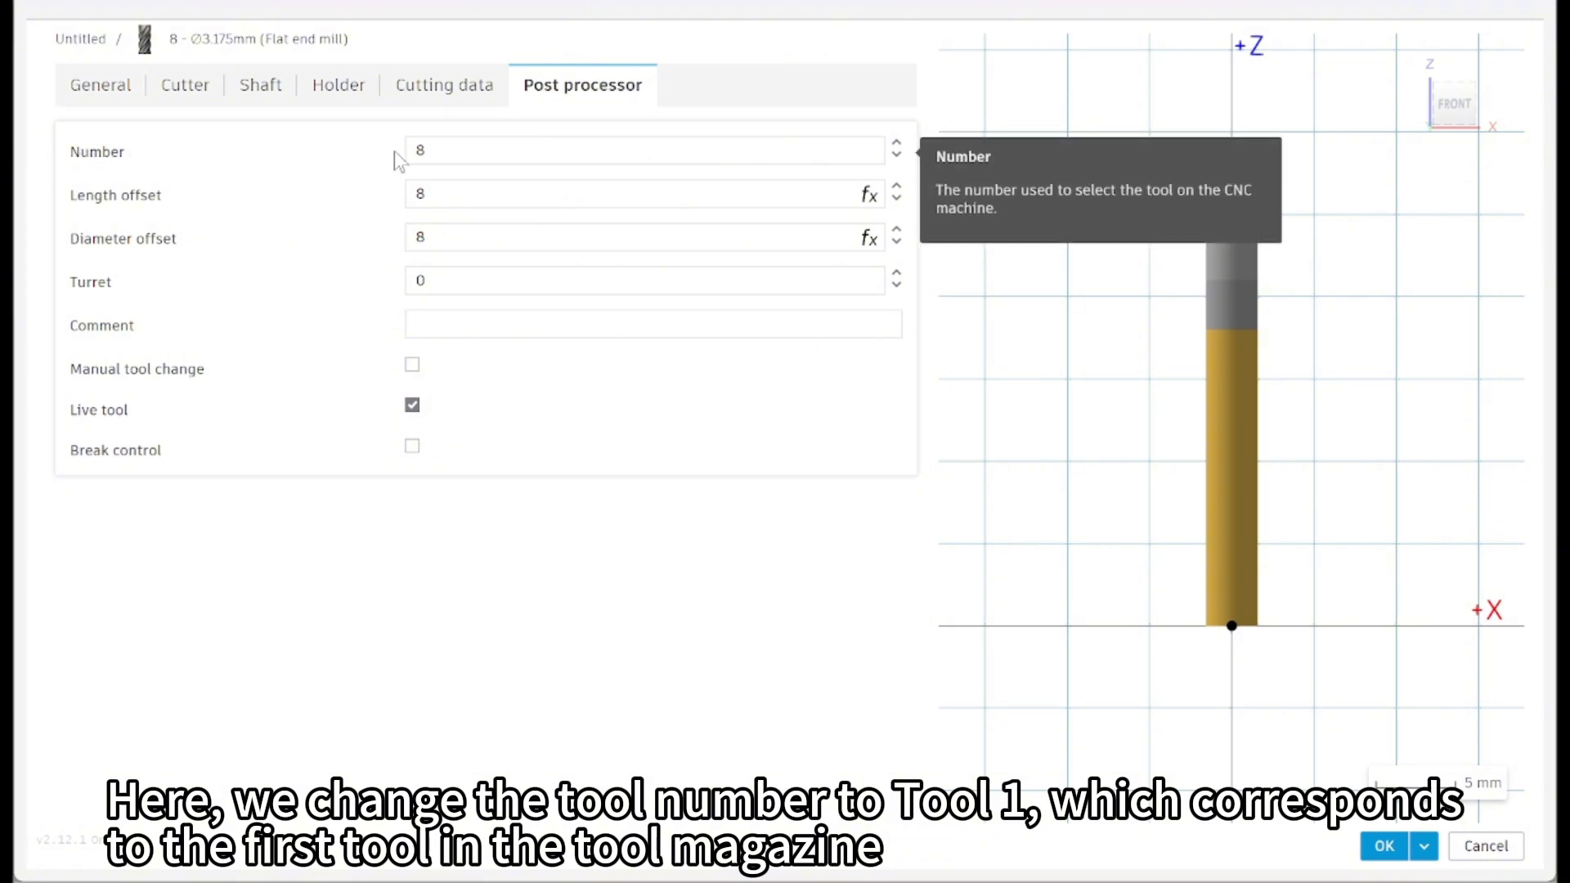
pyautogui.click(440, 152)
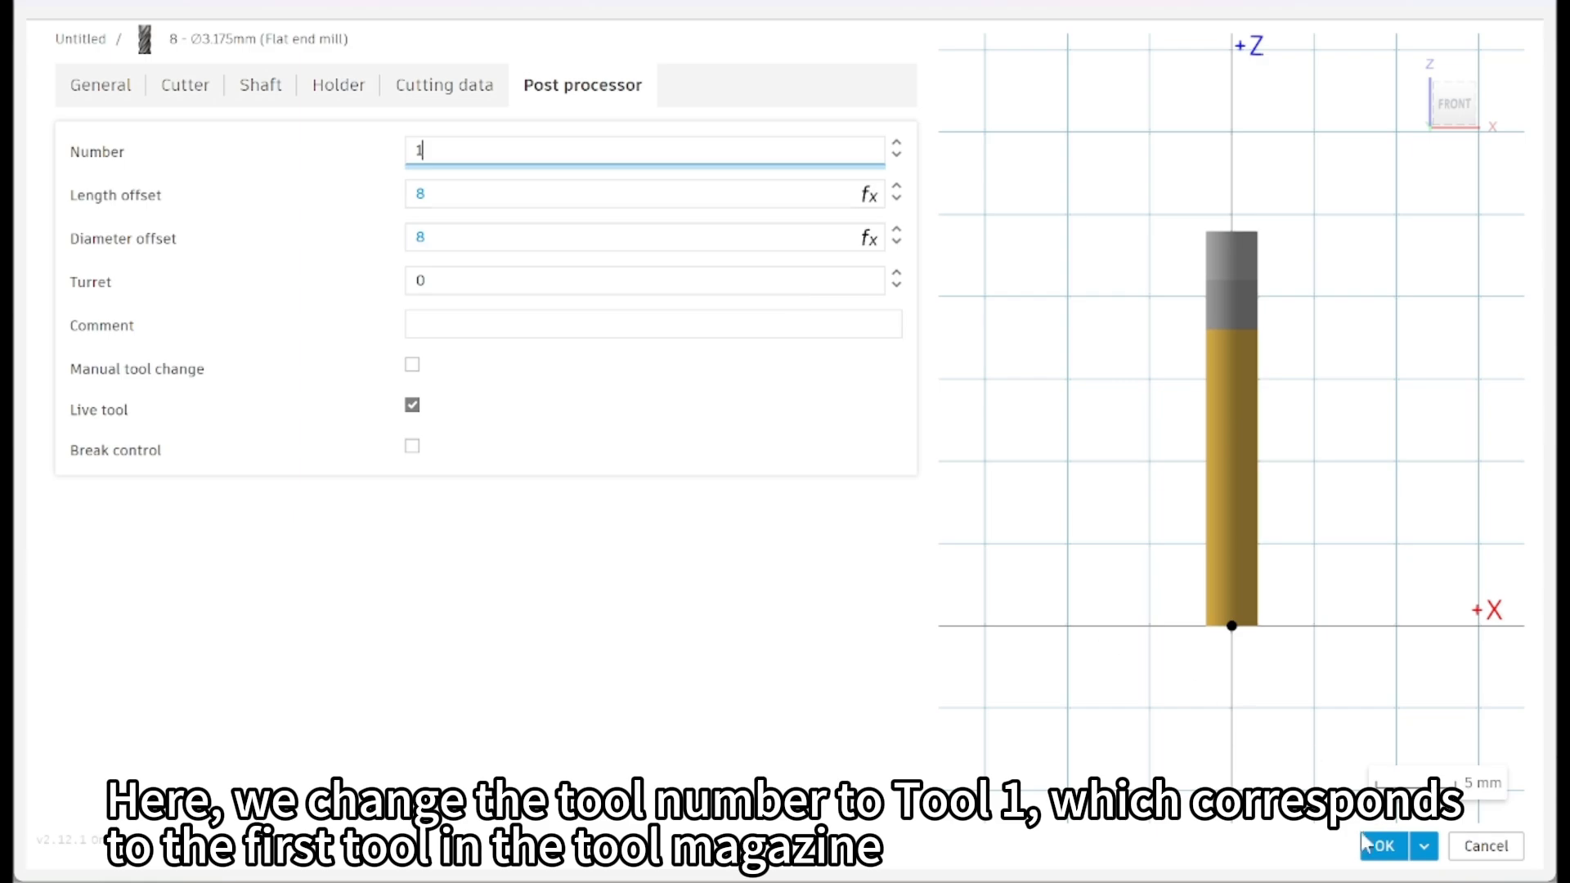
pyautogui.click(1383, 847)
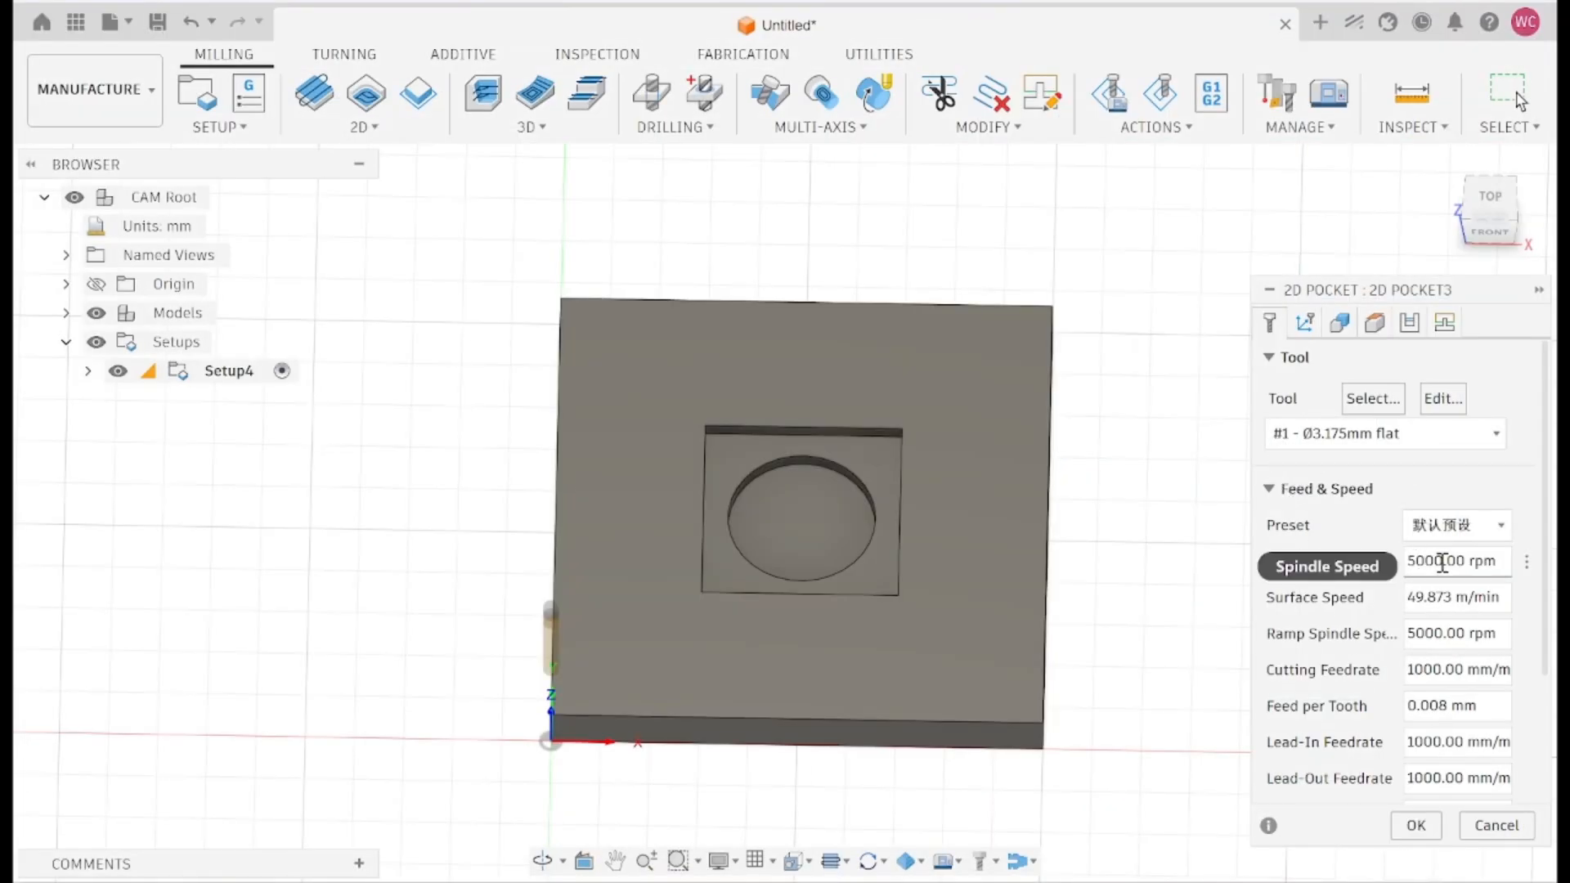
# Set the circular pocket's spindle speed to 18000 rpm and change its coolant option.
pyautogui.moveTo(1443, 561); pyautogui.dragTo(1399, 562)
pyautogui.write('18000')
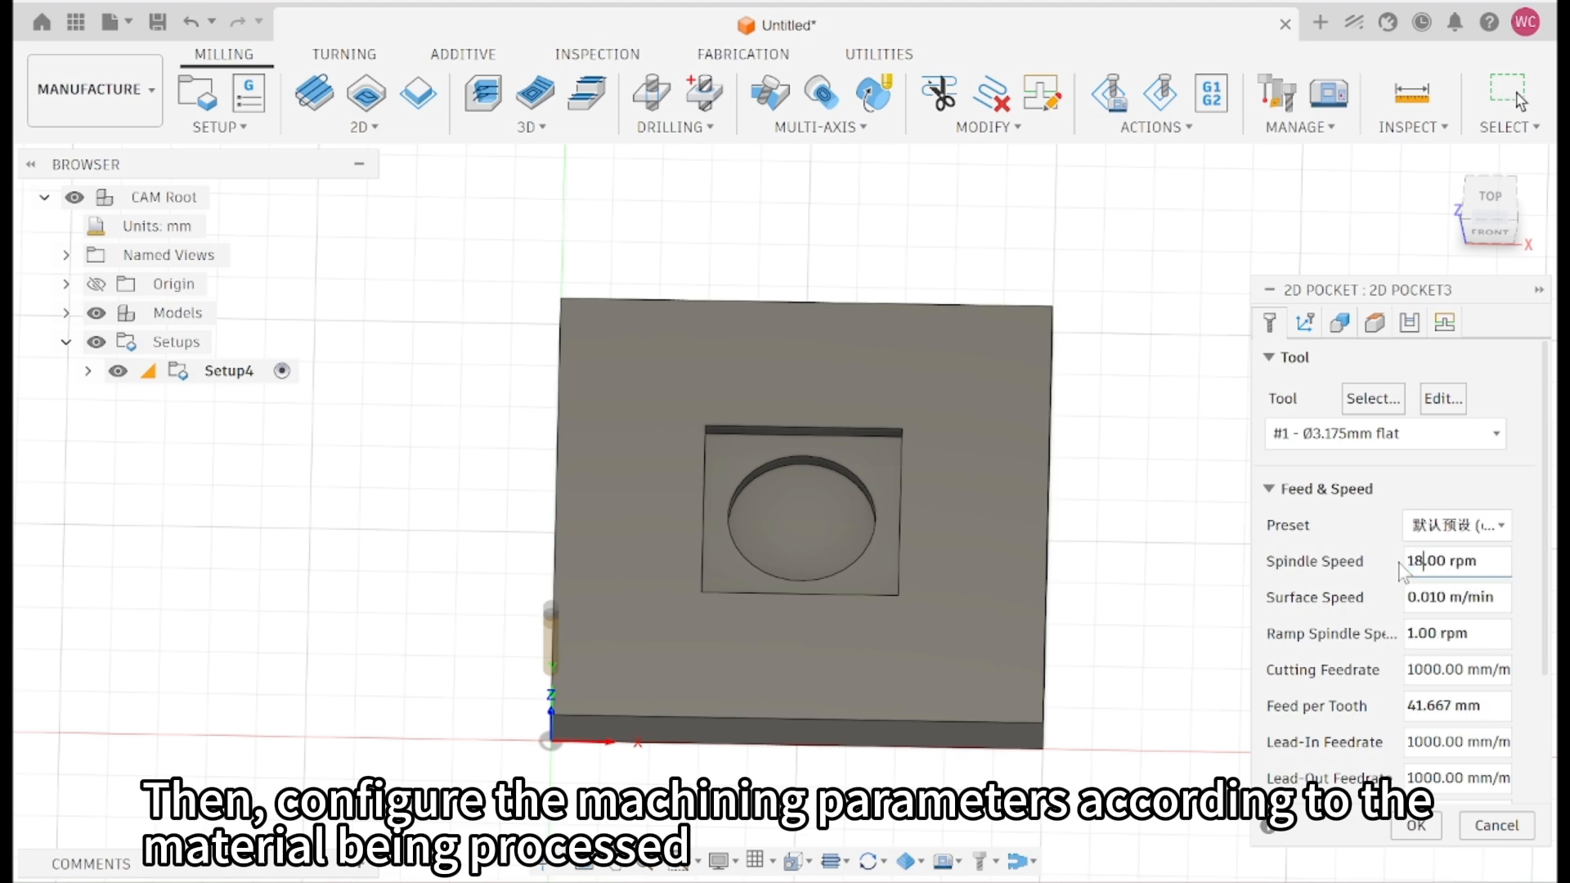
pyautogui.scroll(-3, 1471, 671)
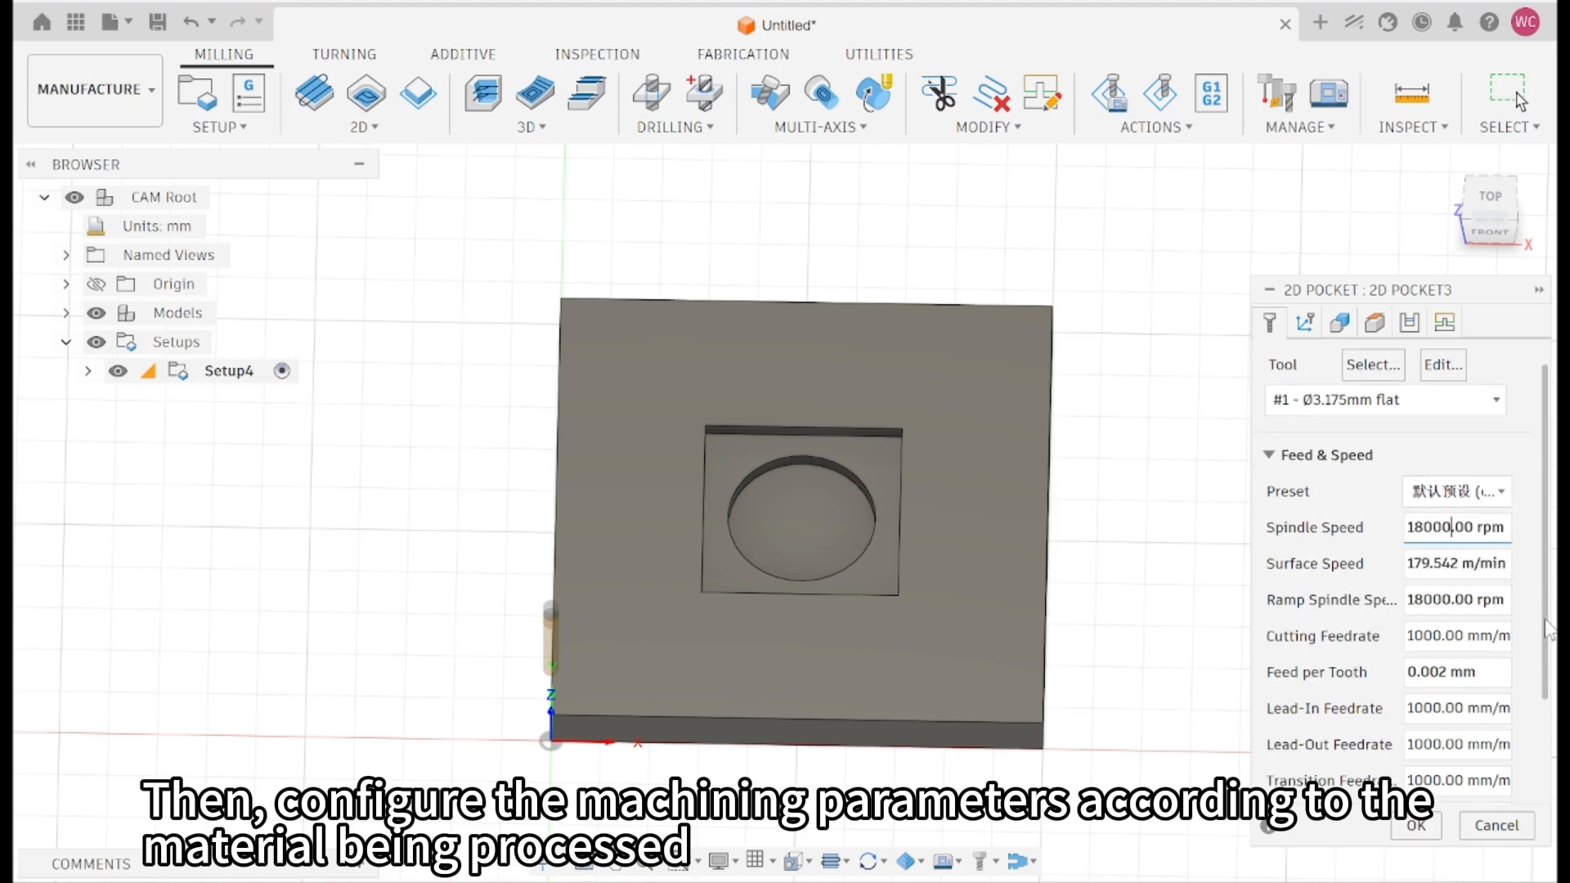
pyautogui.click(1487, 783)
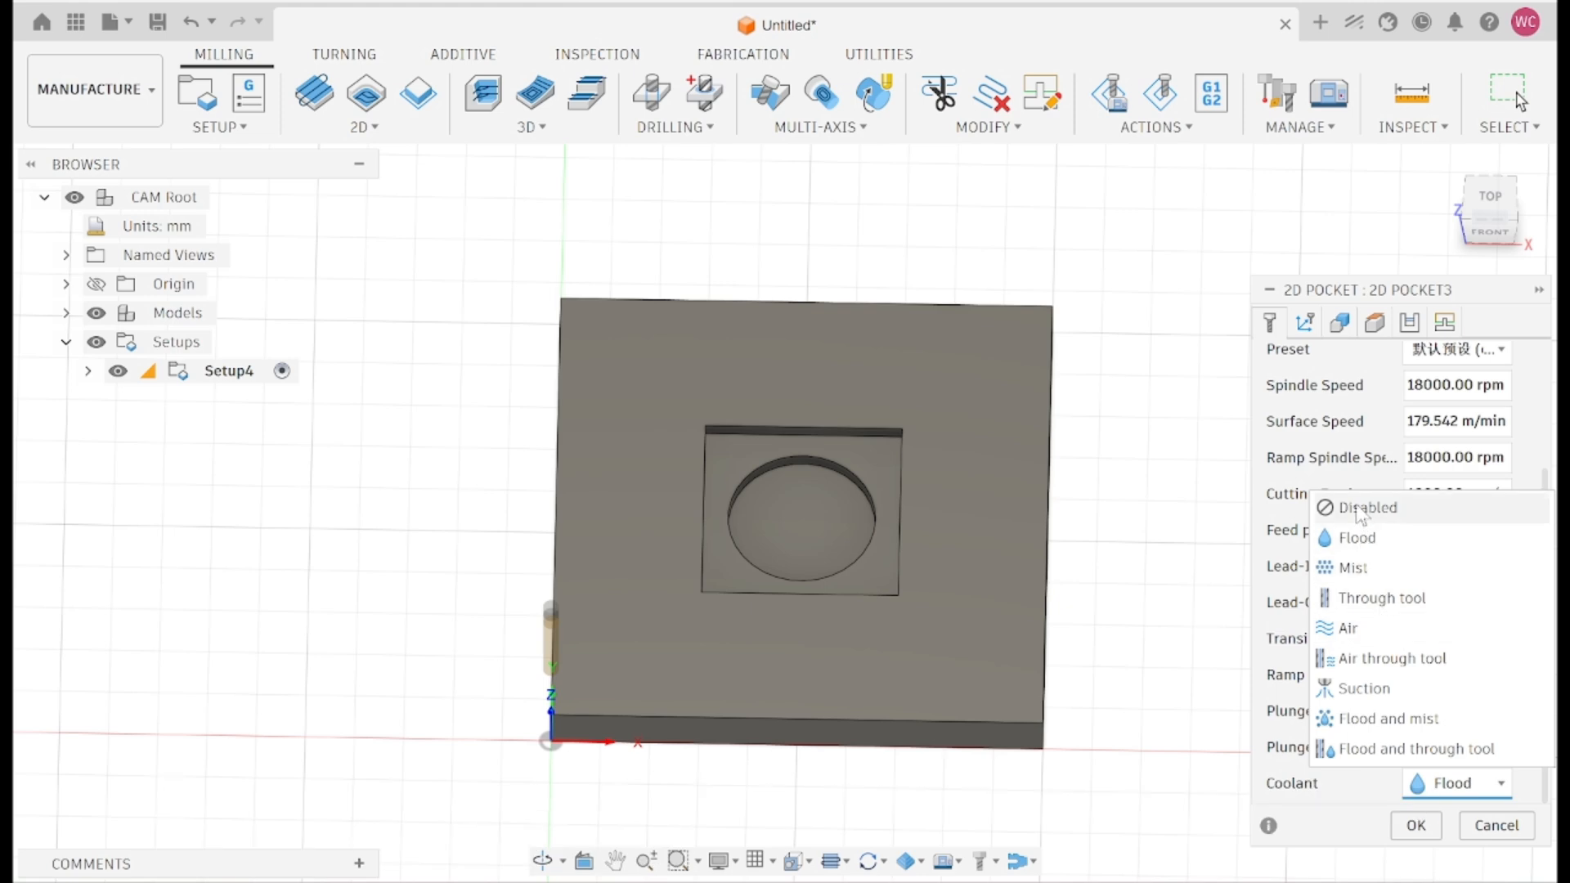
pyautogui.click(1345, 599)
# Set the circular pocket's maximum stepover to 1 mm and turn off Stock to Leave.
pyautogui.click(1341, 322)
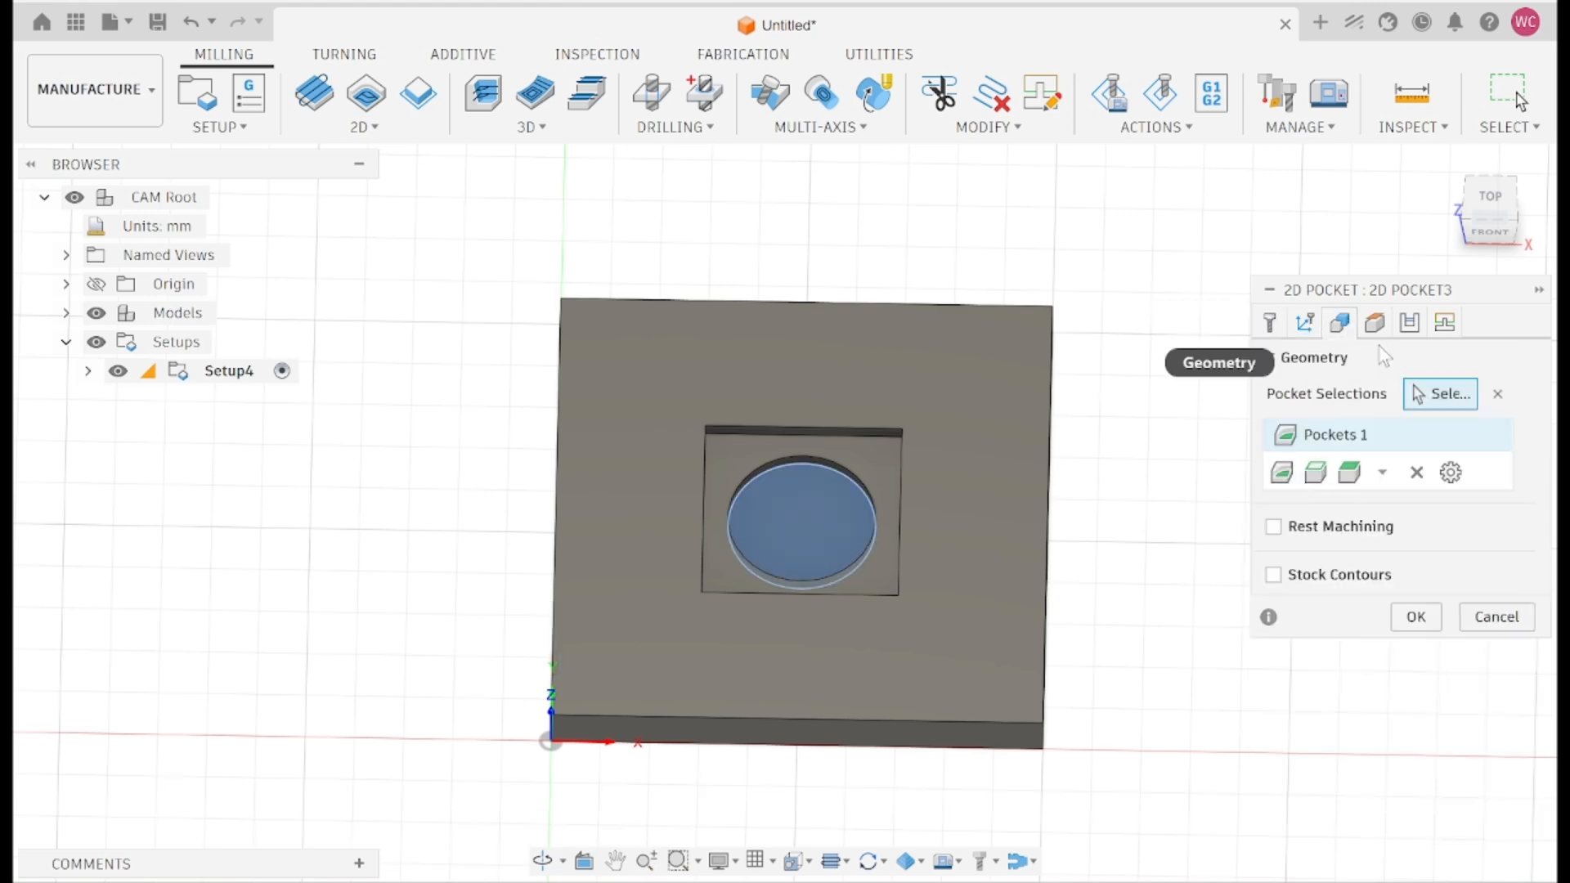
pyautogui.click(1408, 322)
pyautogui.click(1425, 574)
pyautogui.write('1mm')
pyautogui.scroll(-3, 1341, 613)
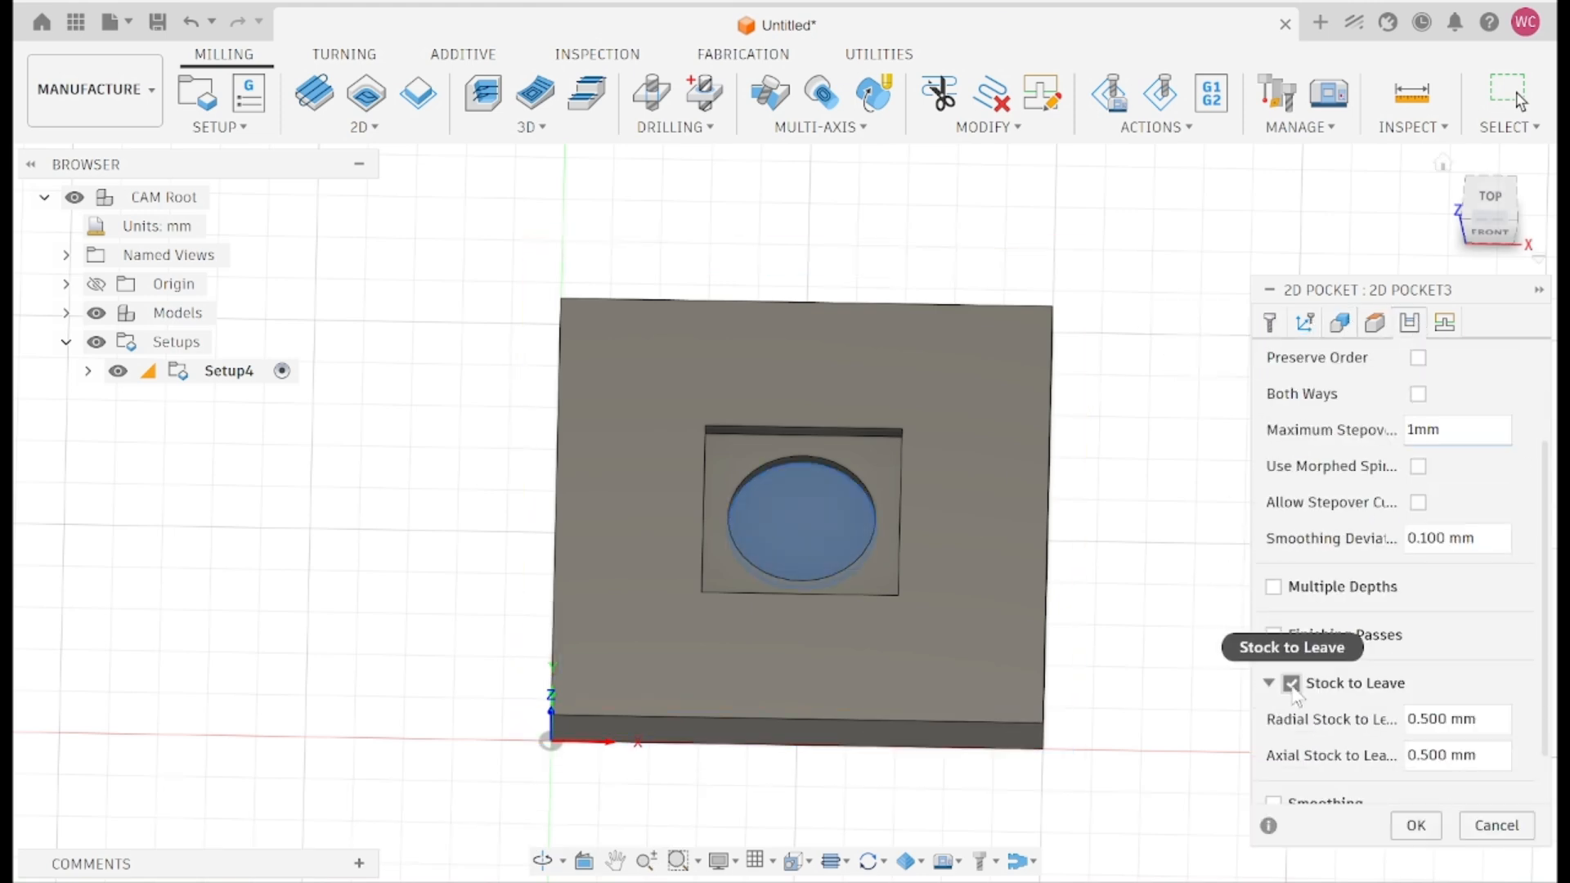
pyautogui.click(1291, 686)
# Review the linking settings, keep the helix ramp, and generate the circular pocket's toolpath.
pyautogui.click(1444, 322)
pyautogui.scroll(-5, 1345, 594)
pyautogui.scroll(-4, 1344, 593)
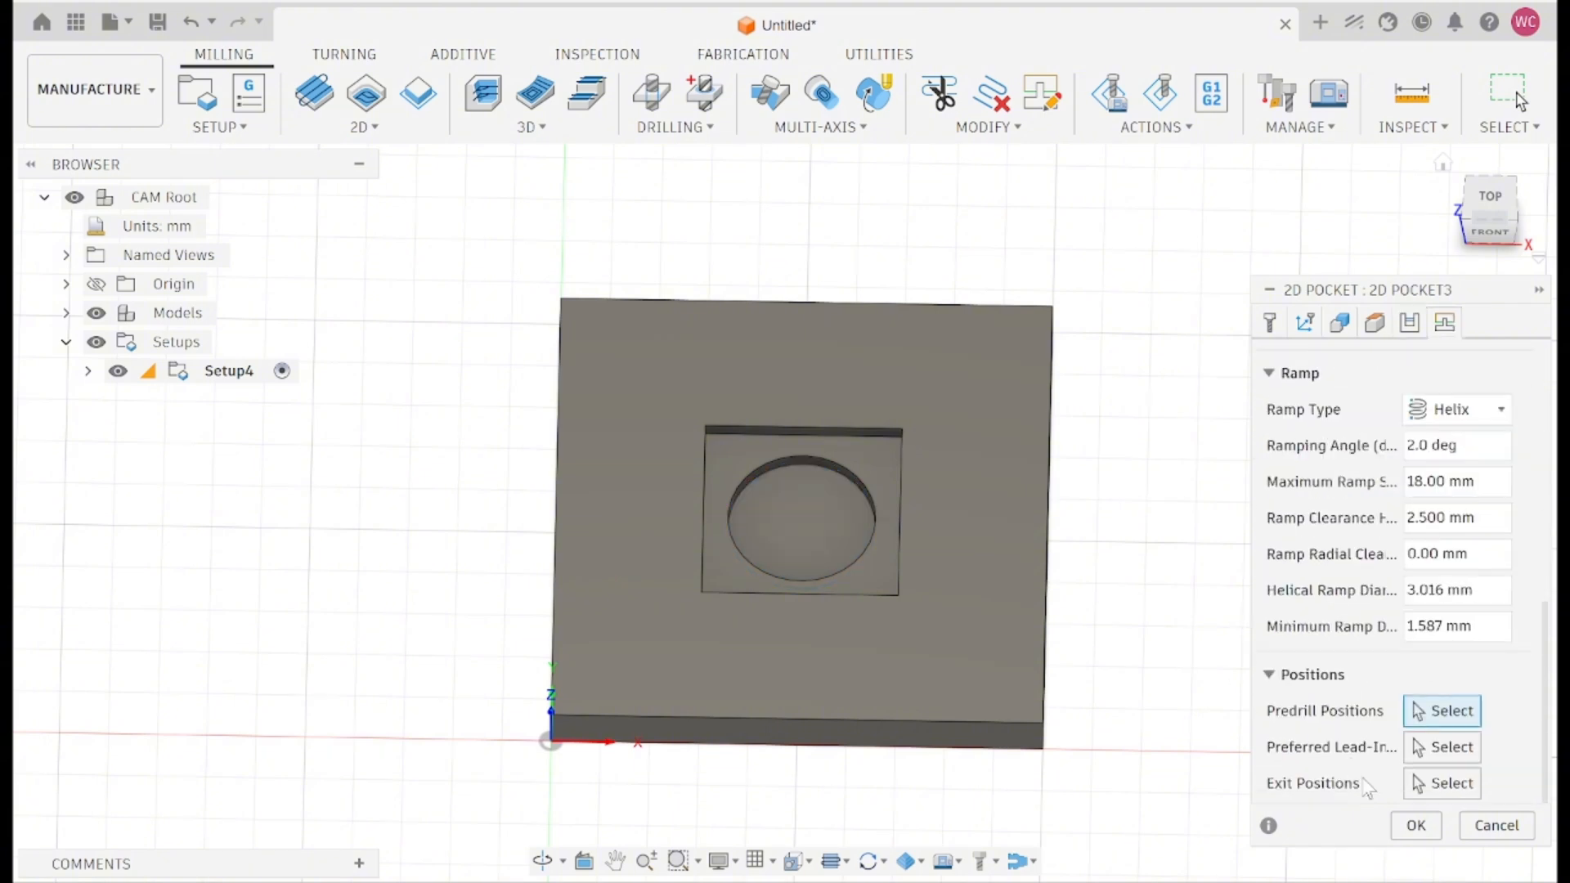
pyautogui.click(1414, 825)
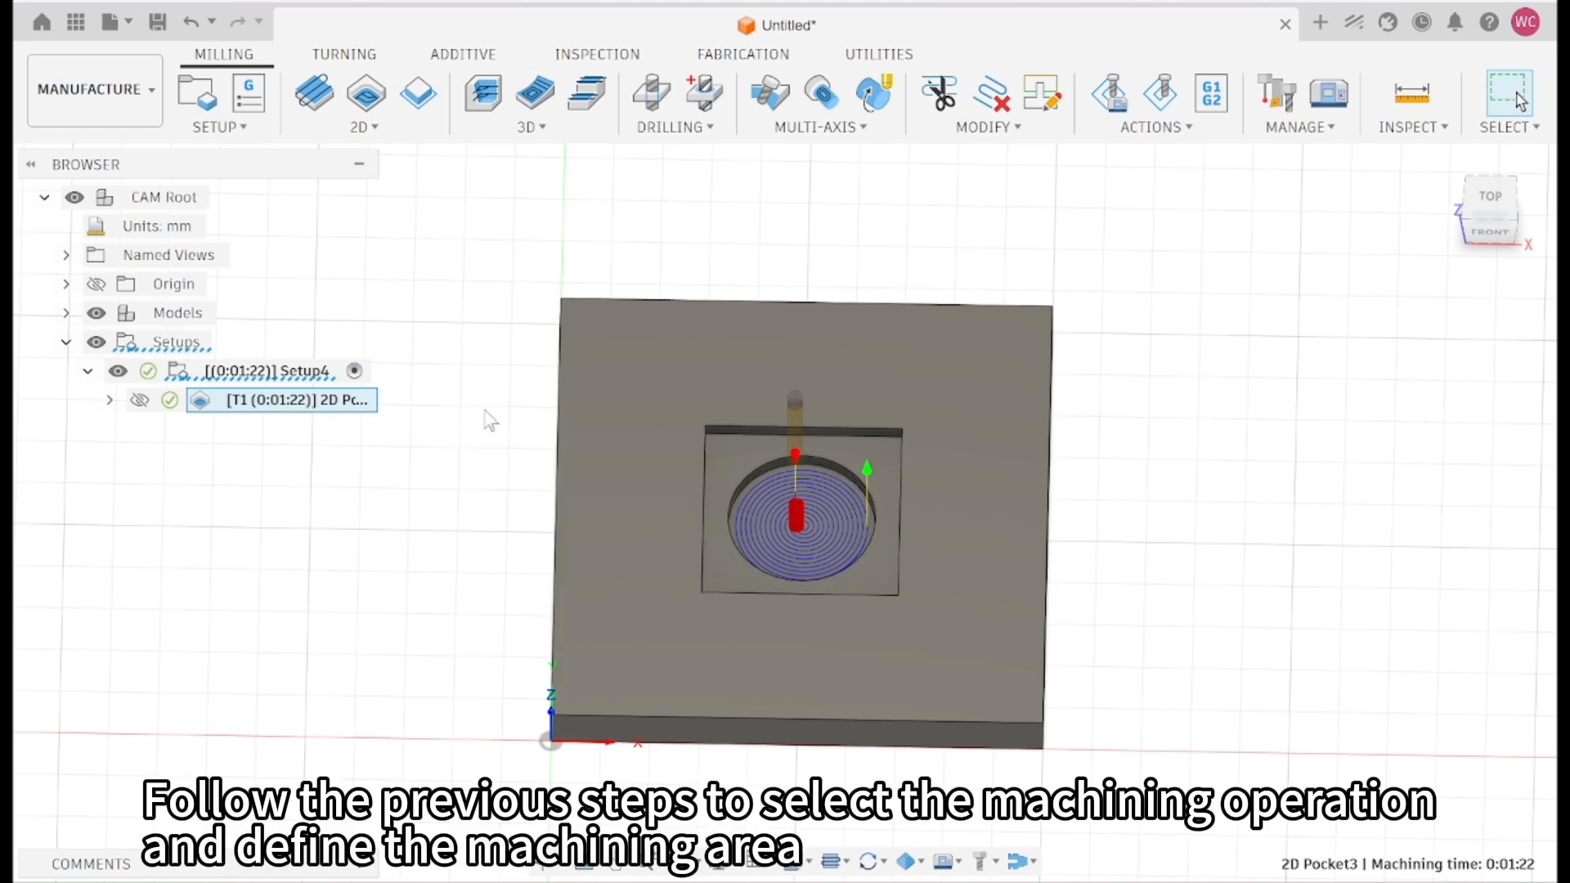
# Create a second 2D Pocket operation with the floor of the square recess as its pocket selection.
pyautogui.click(376, 130)
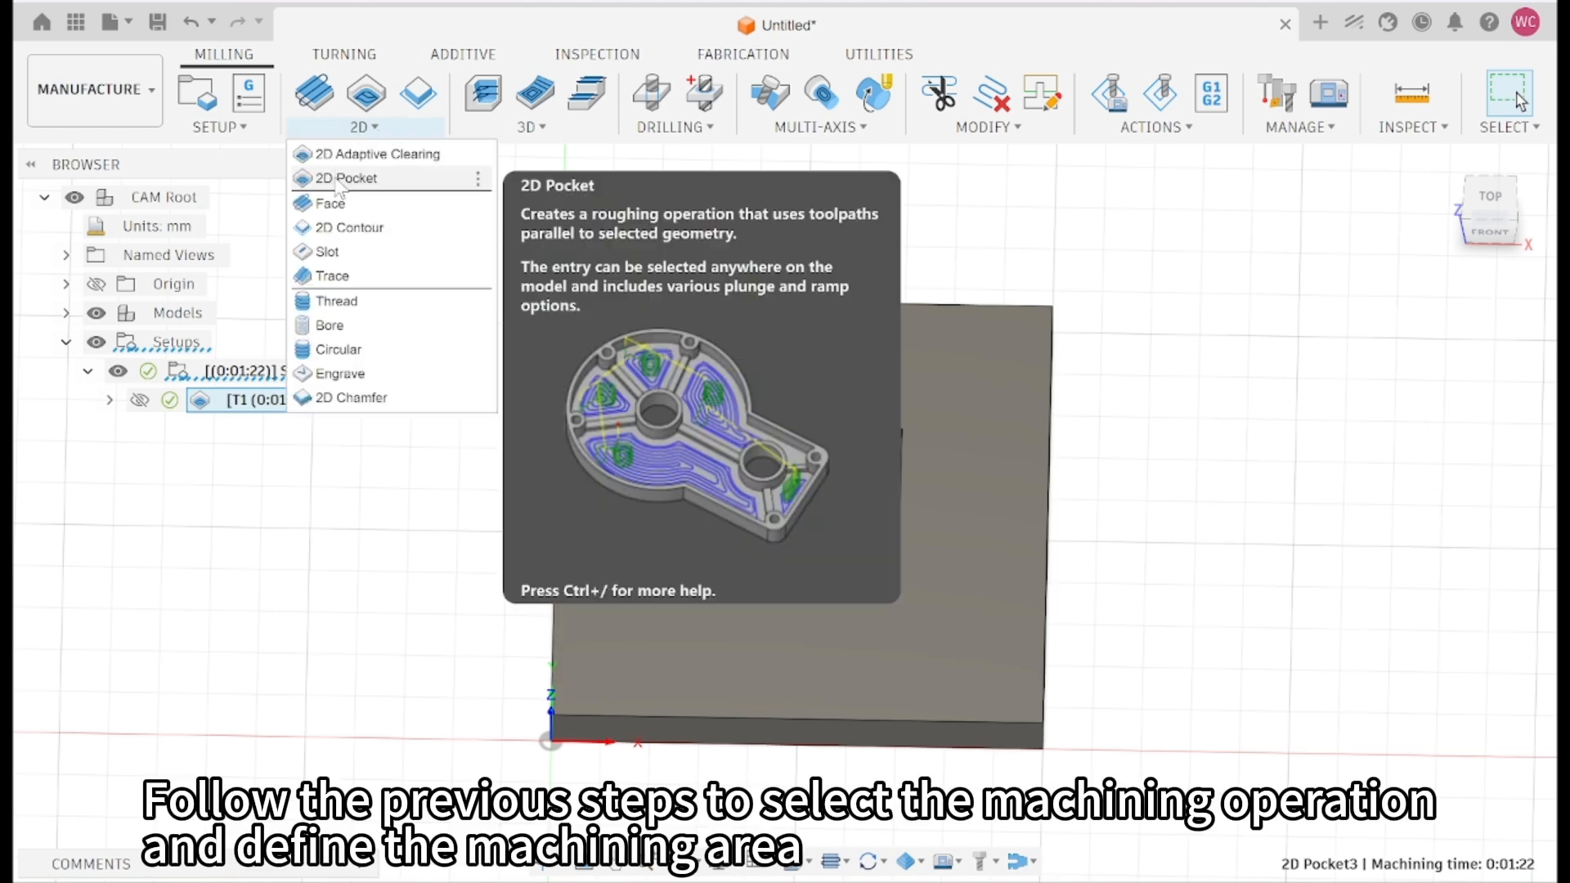
pyautogui.click(338, 182)
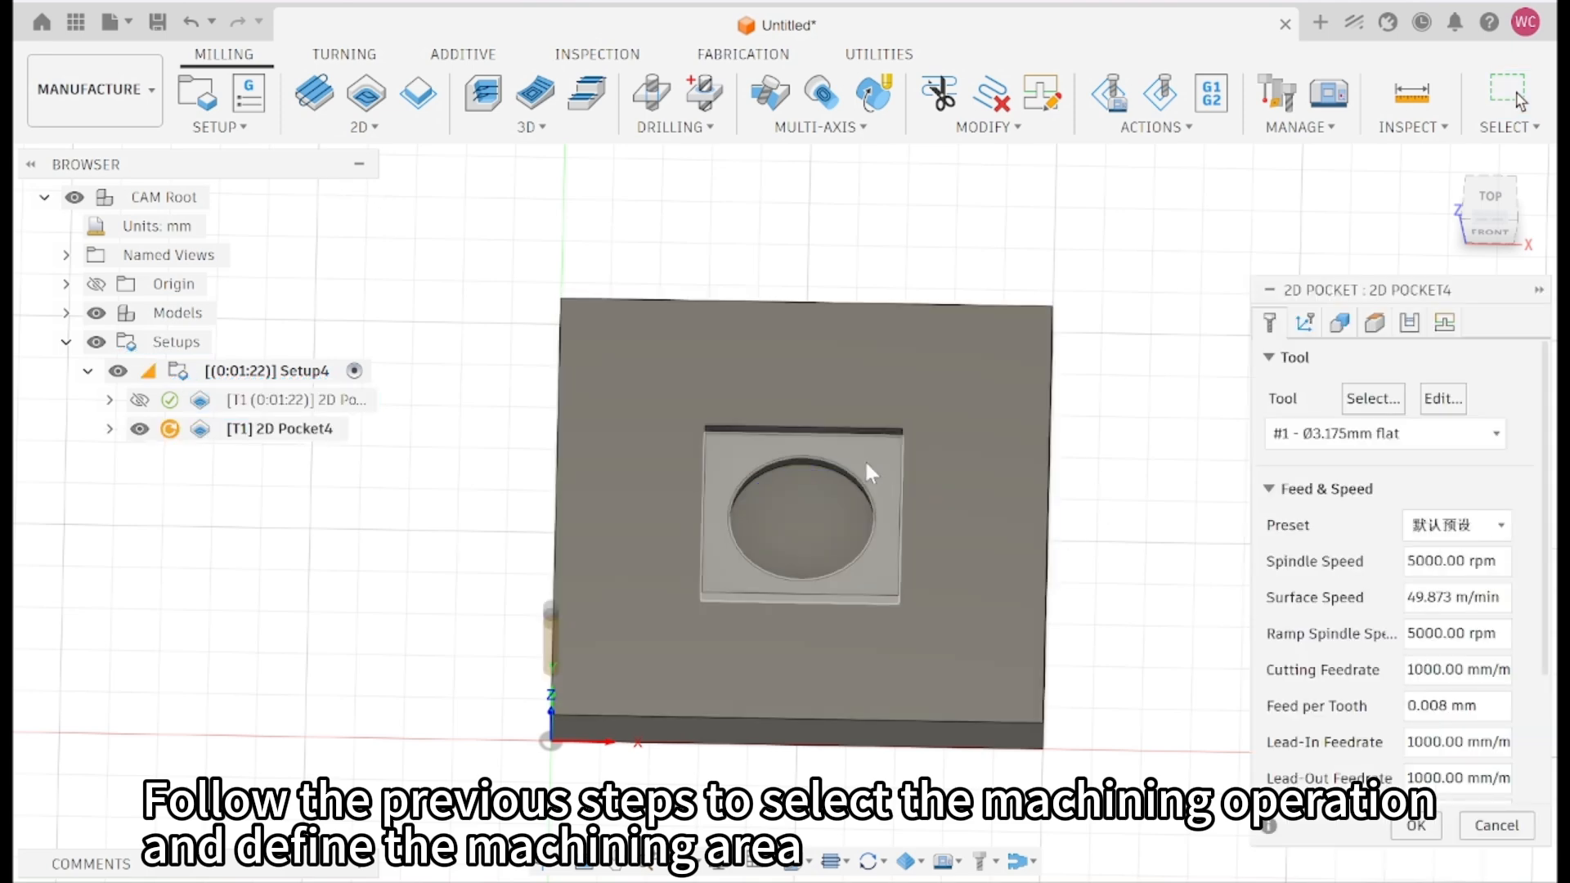
pyautogui.click(733, 454)
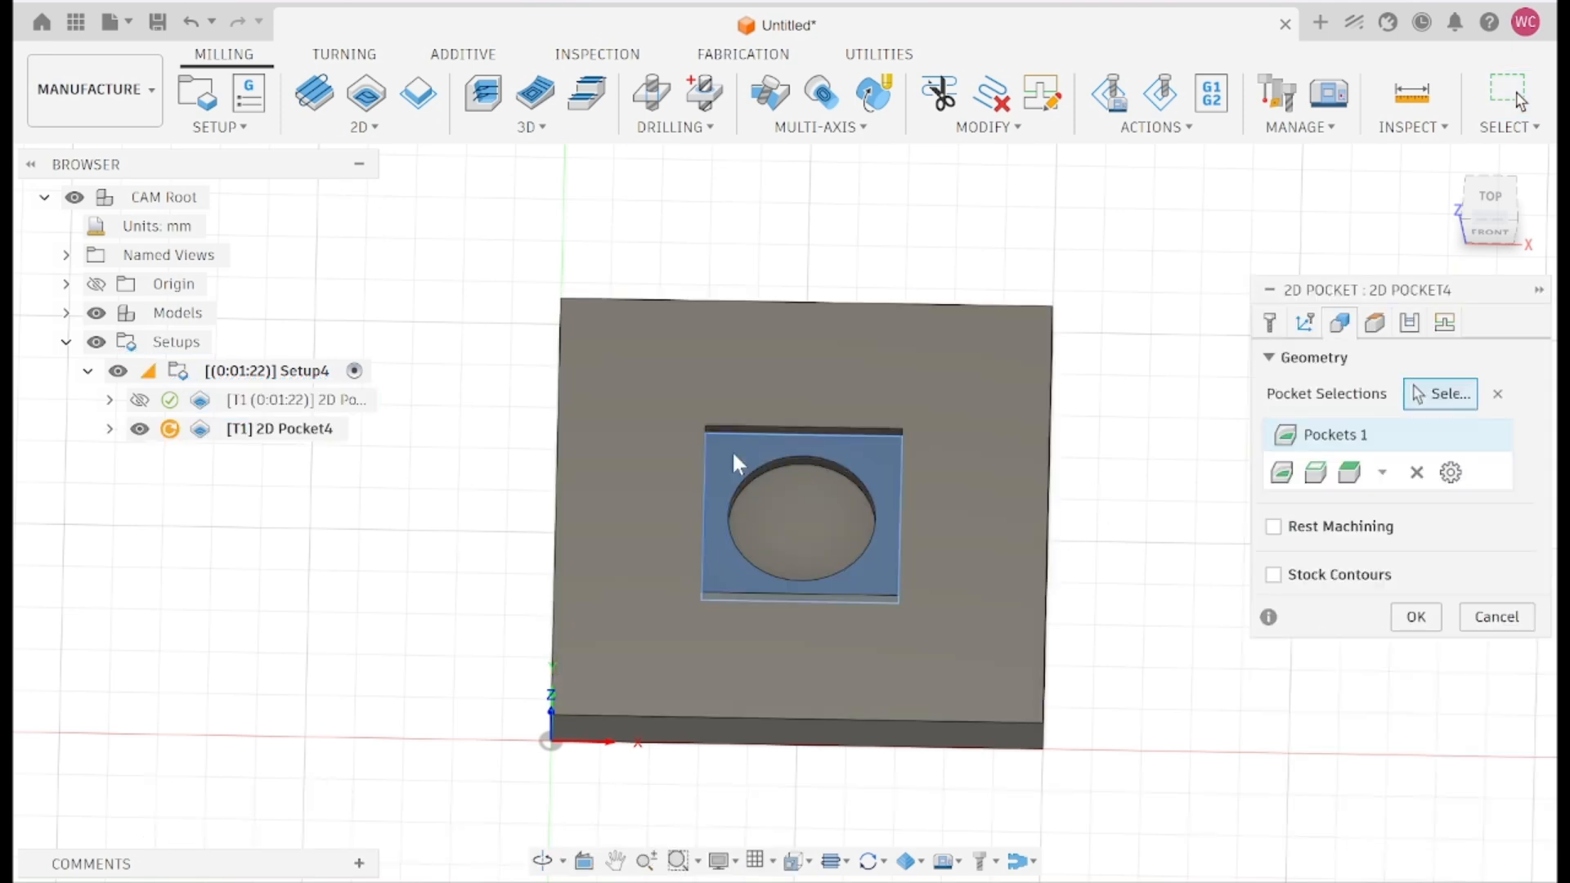
# Assign the 4 mm flat end mill from the local library to the square pocket operation.
pyautogui.click(1269, 324)
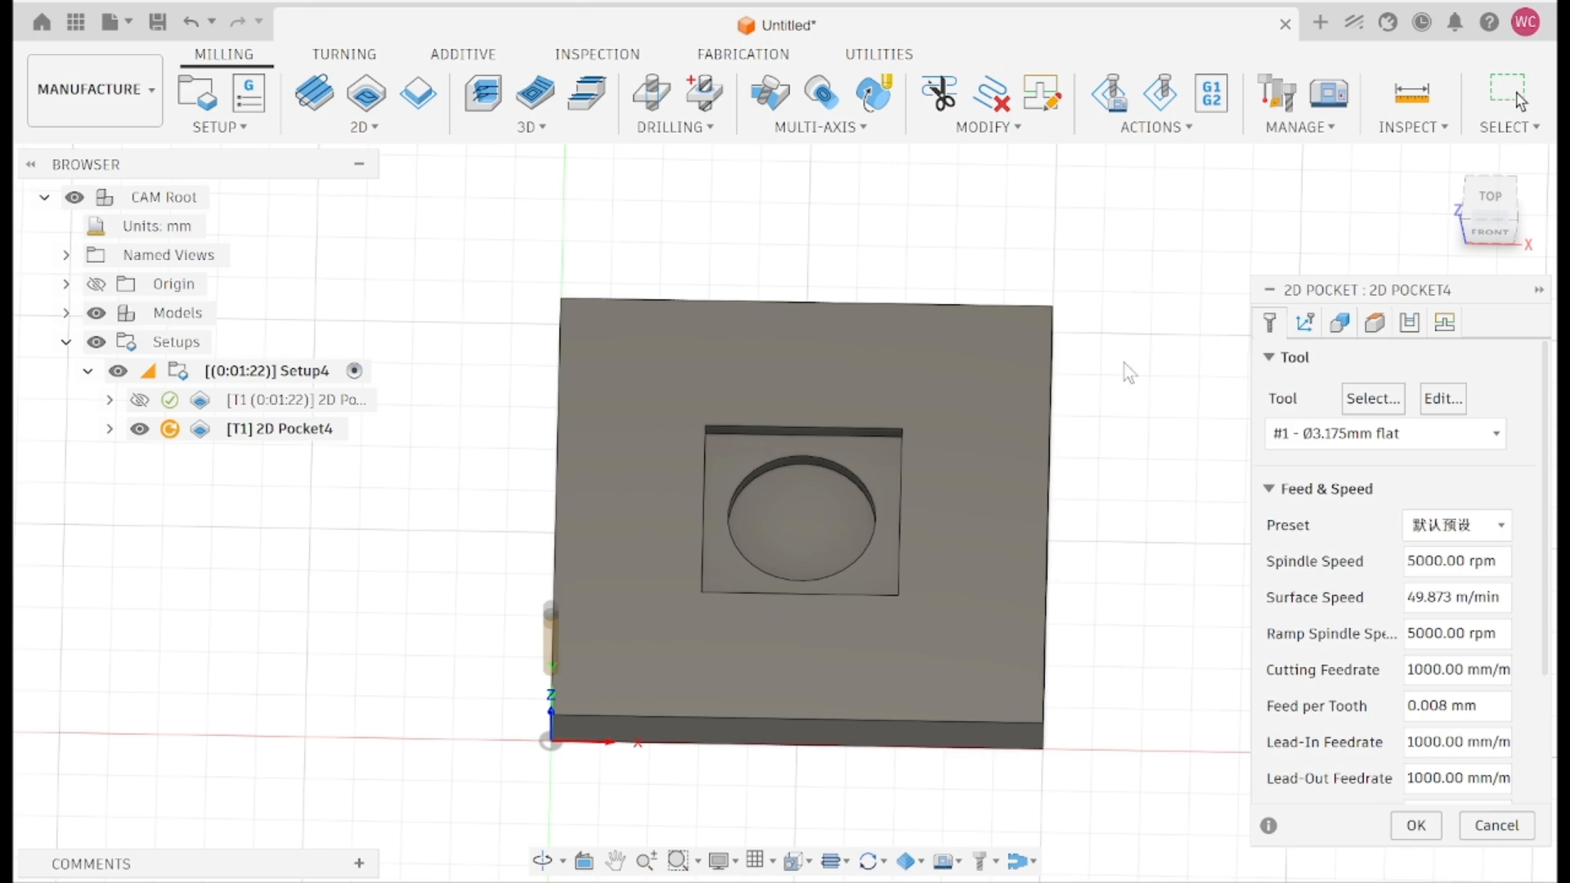
pyautogui.click(1360, 401)
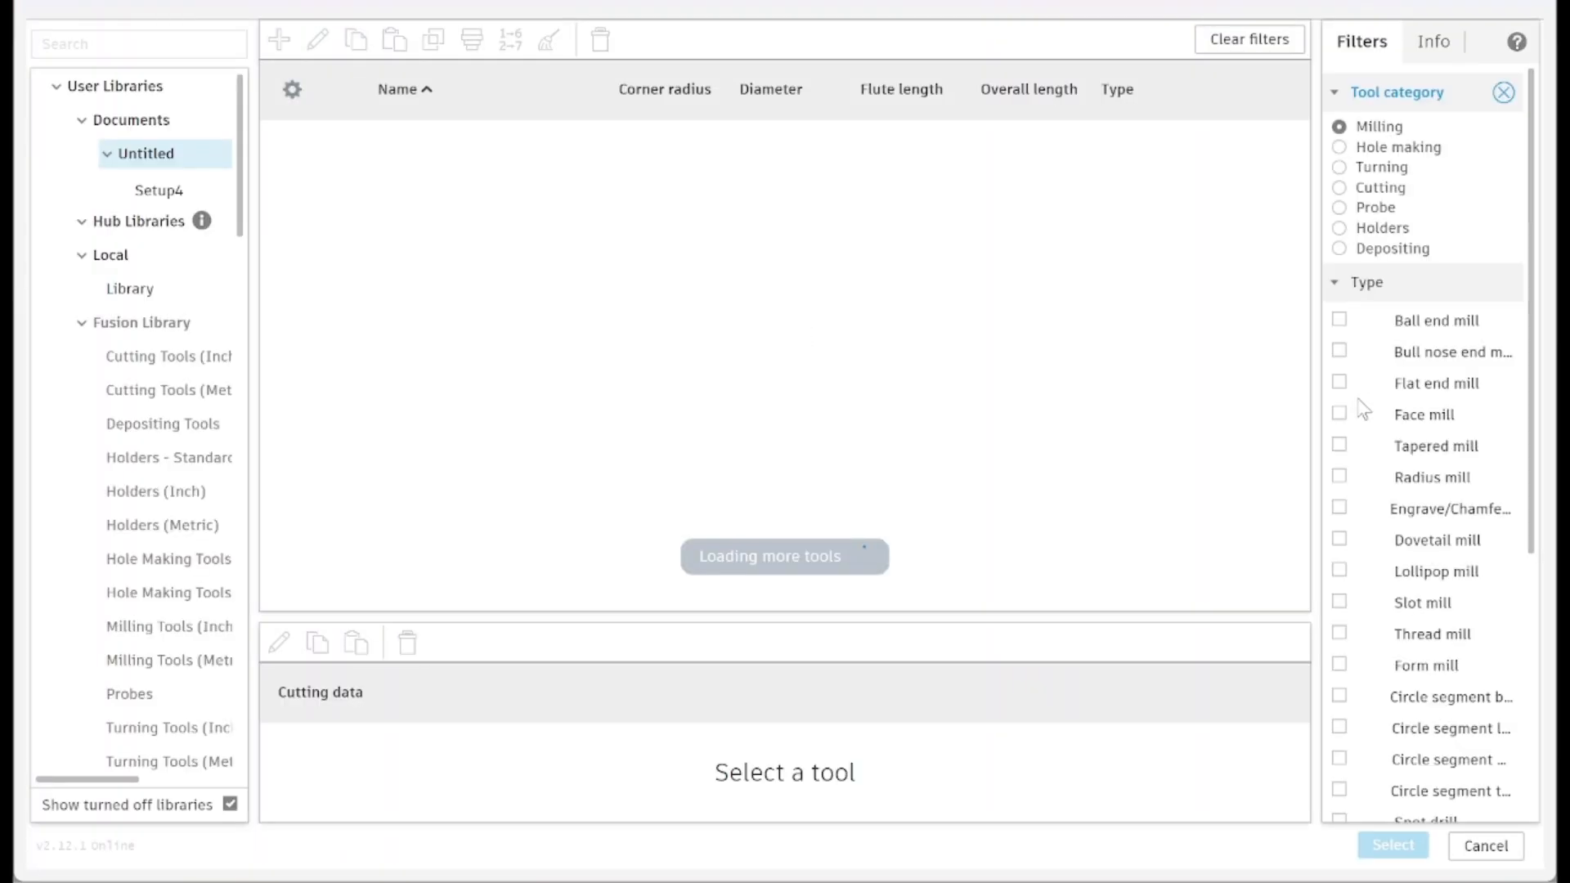
pyautogui.click(141, 292)
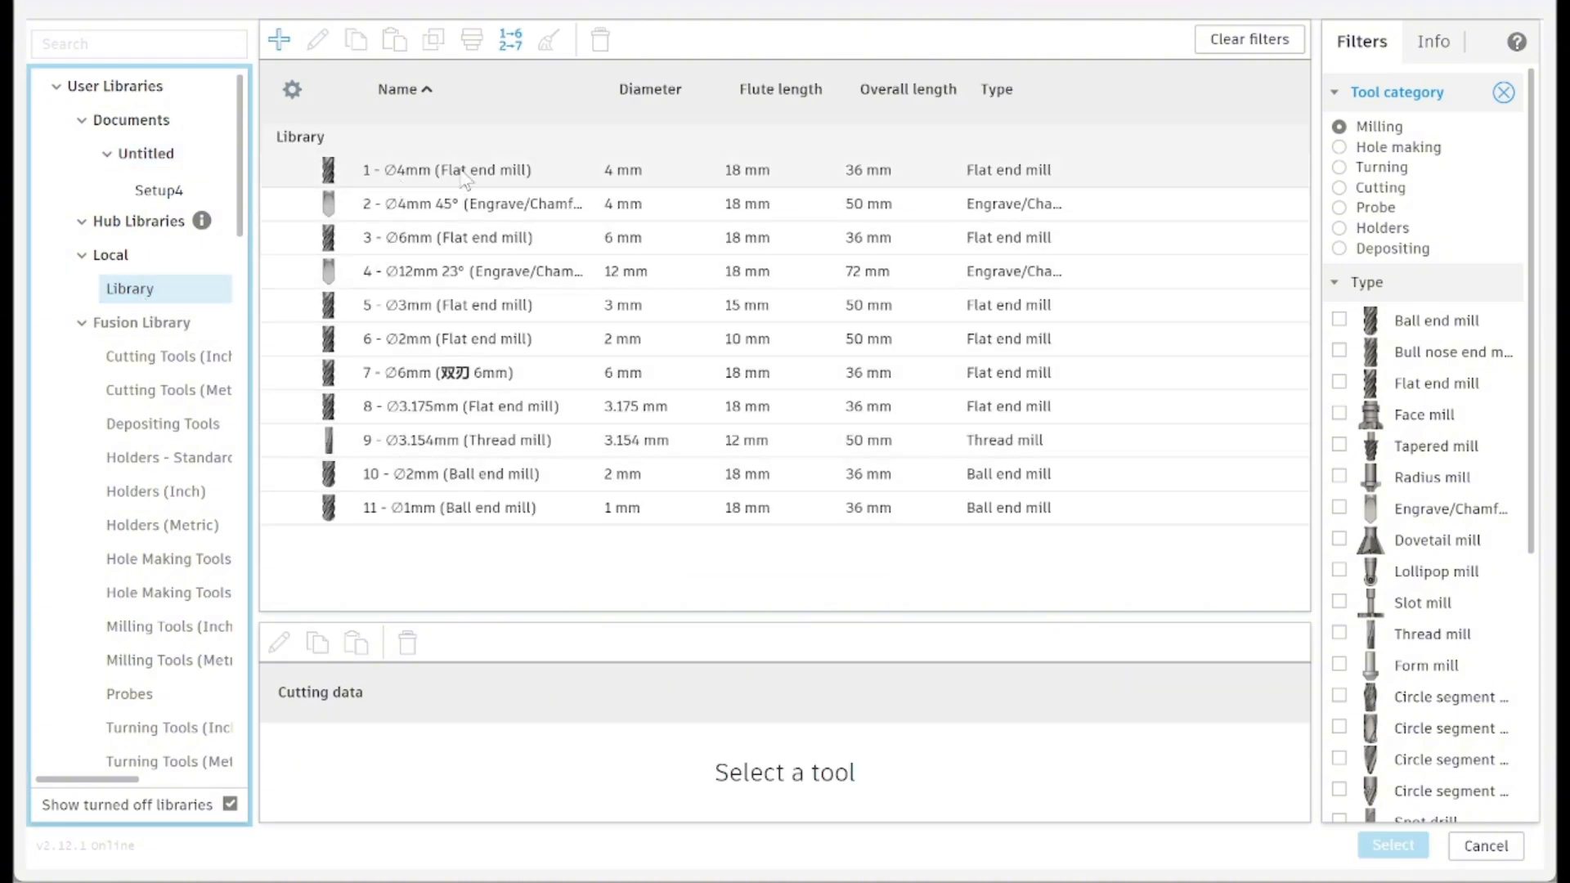
pyautogui.click(418, 175)
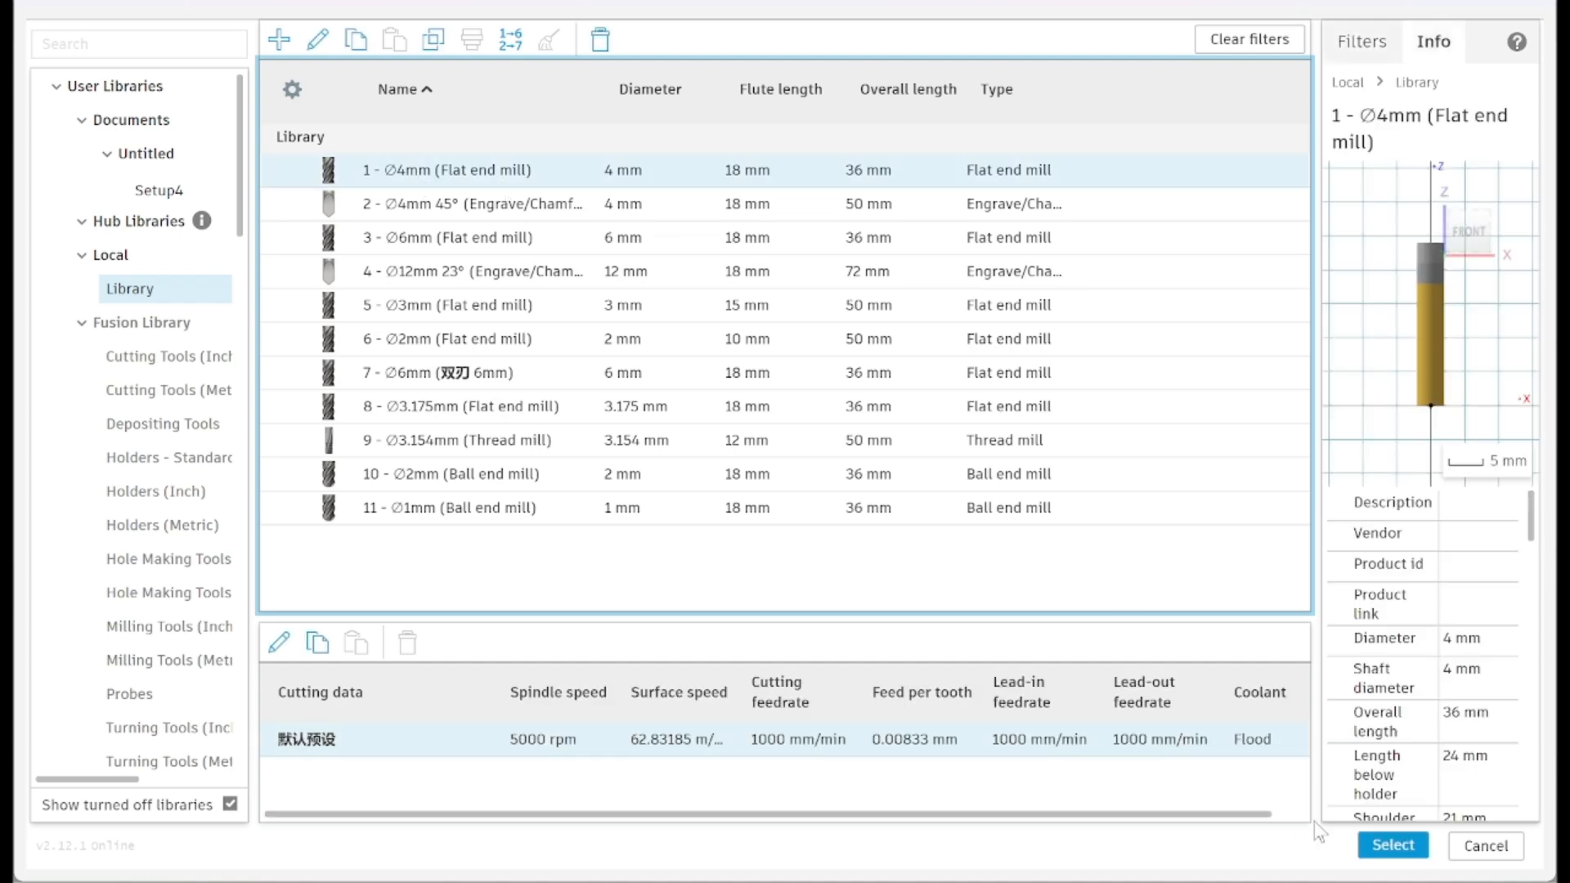
pyautogui.click(1392, 844)
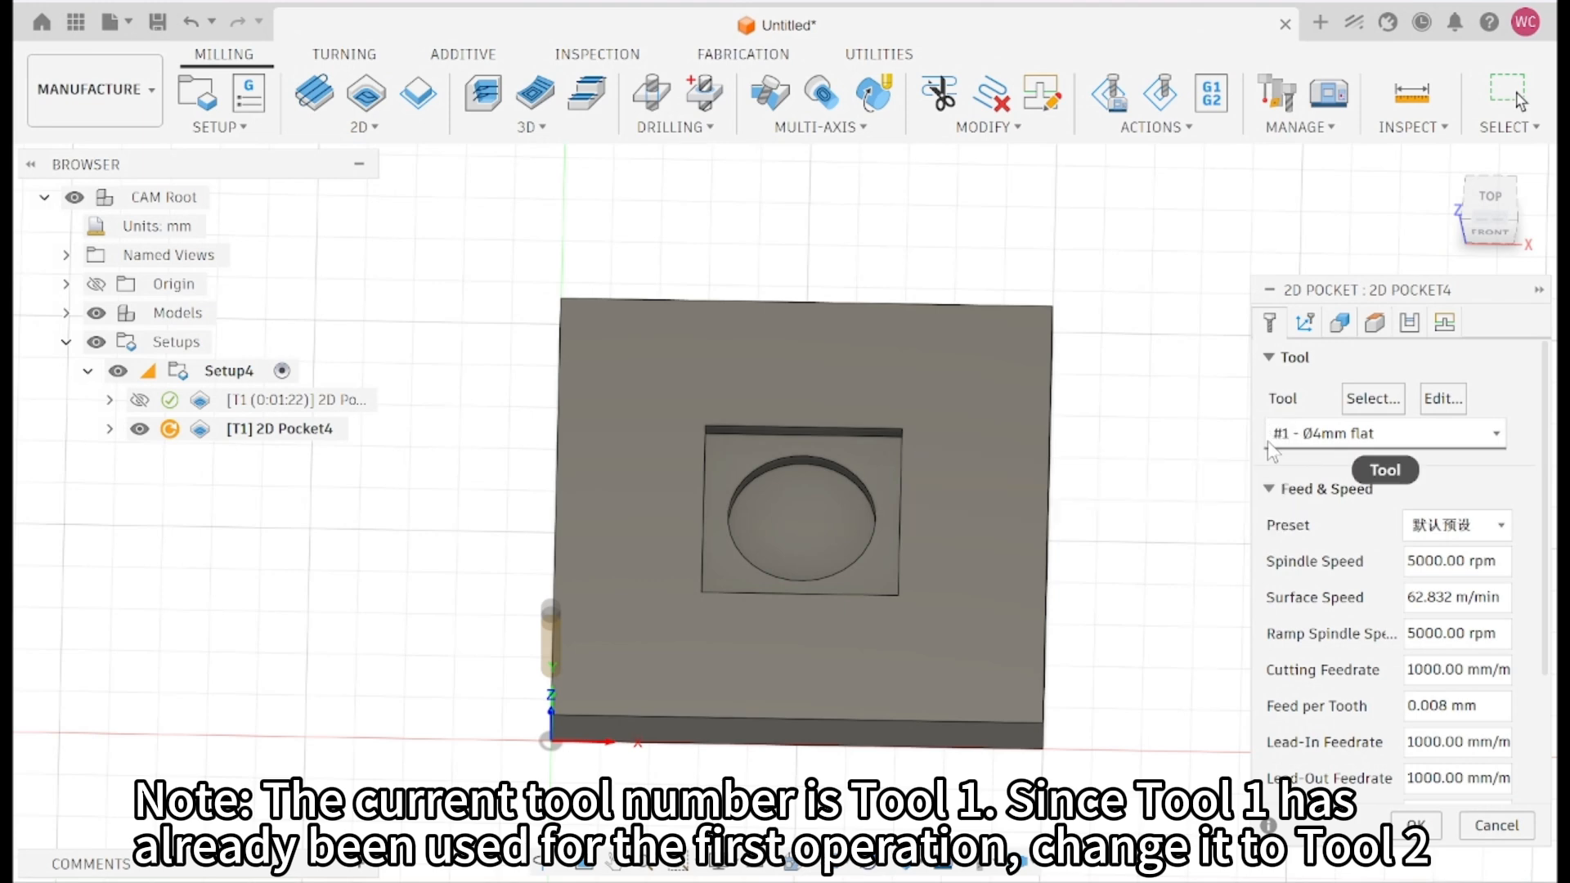
# Change the square pocket's 4 mm flat end mill to tool number 2 in its post processor data.
pyautogui.click(1452, 406)
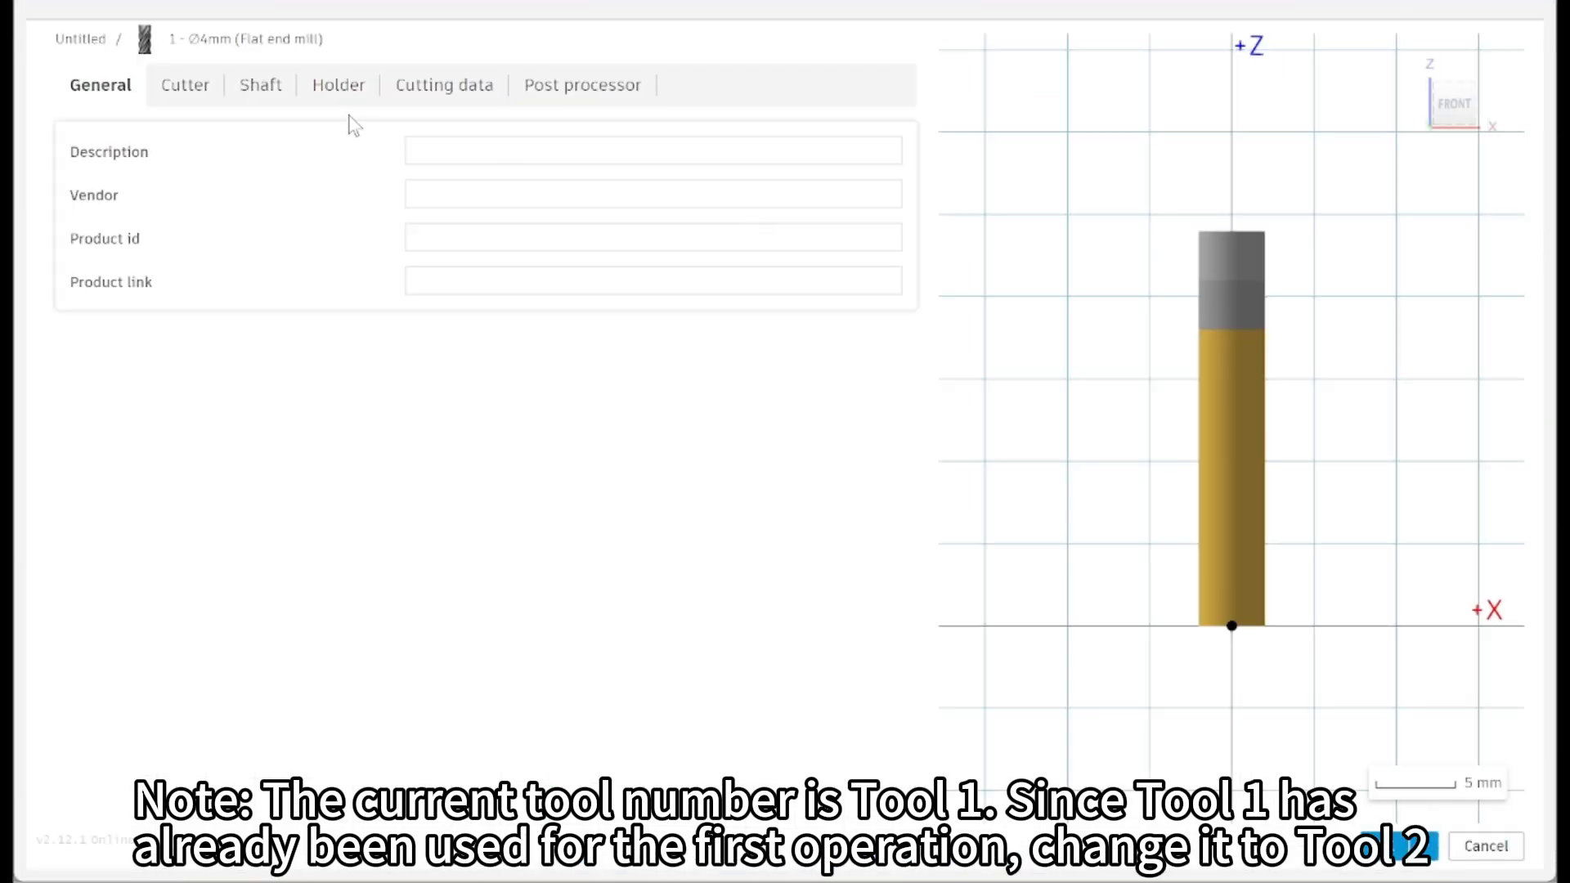
pyautogui.click(572, 95)
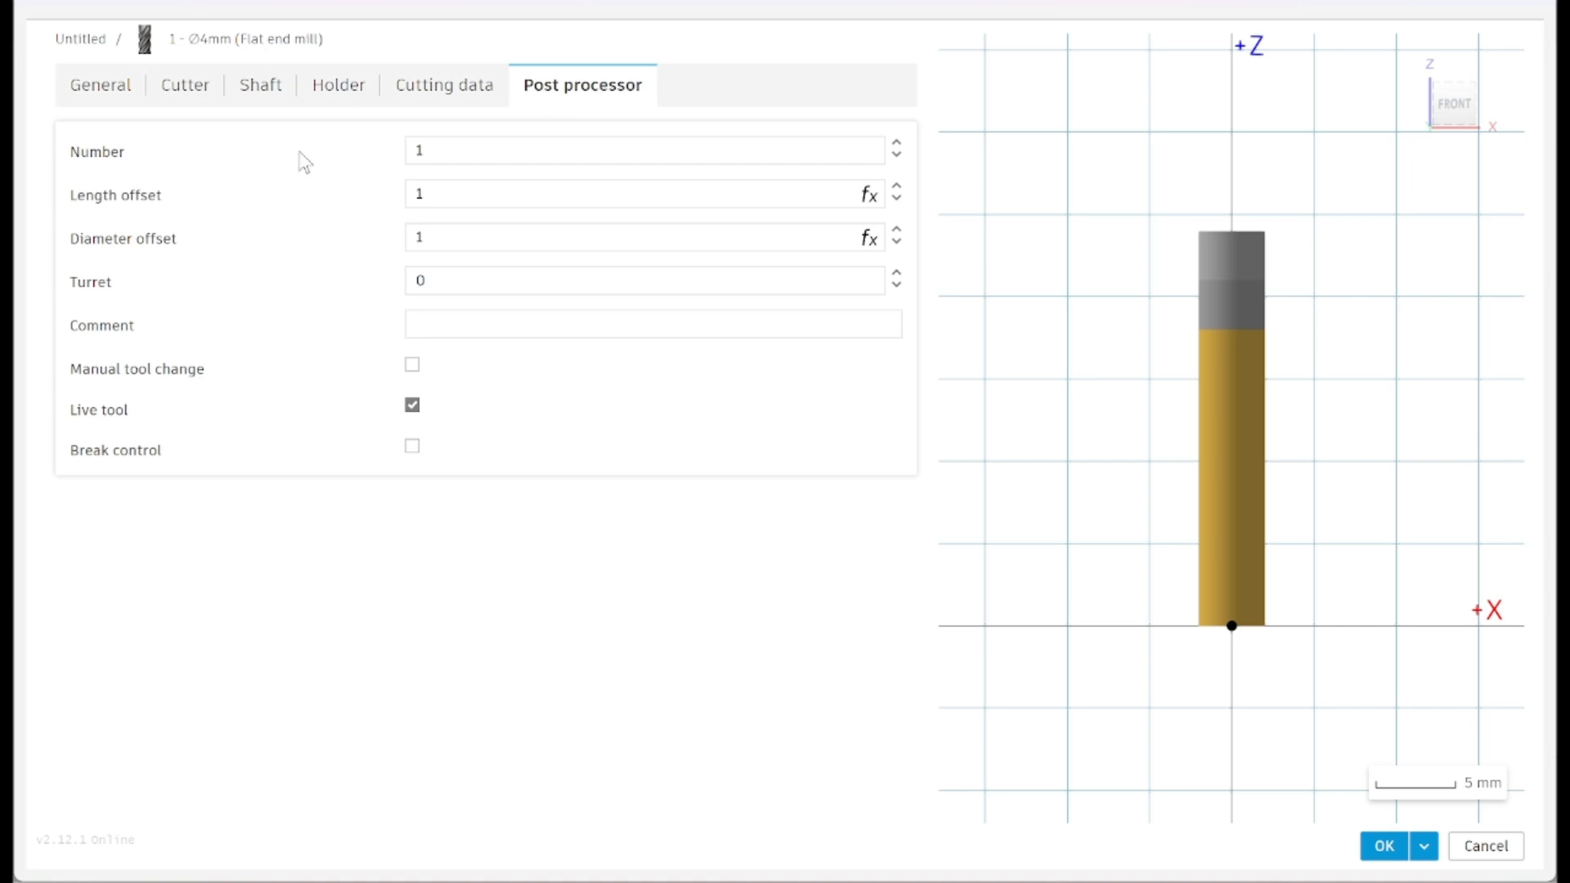
pyautogui.click(418, 148)
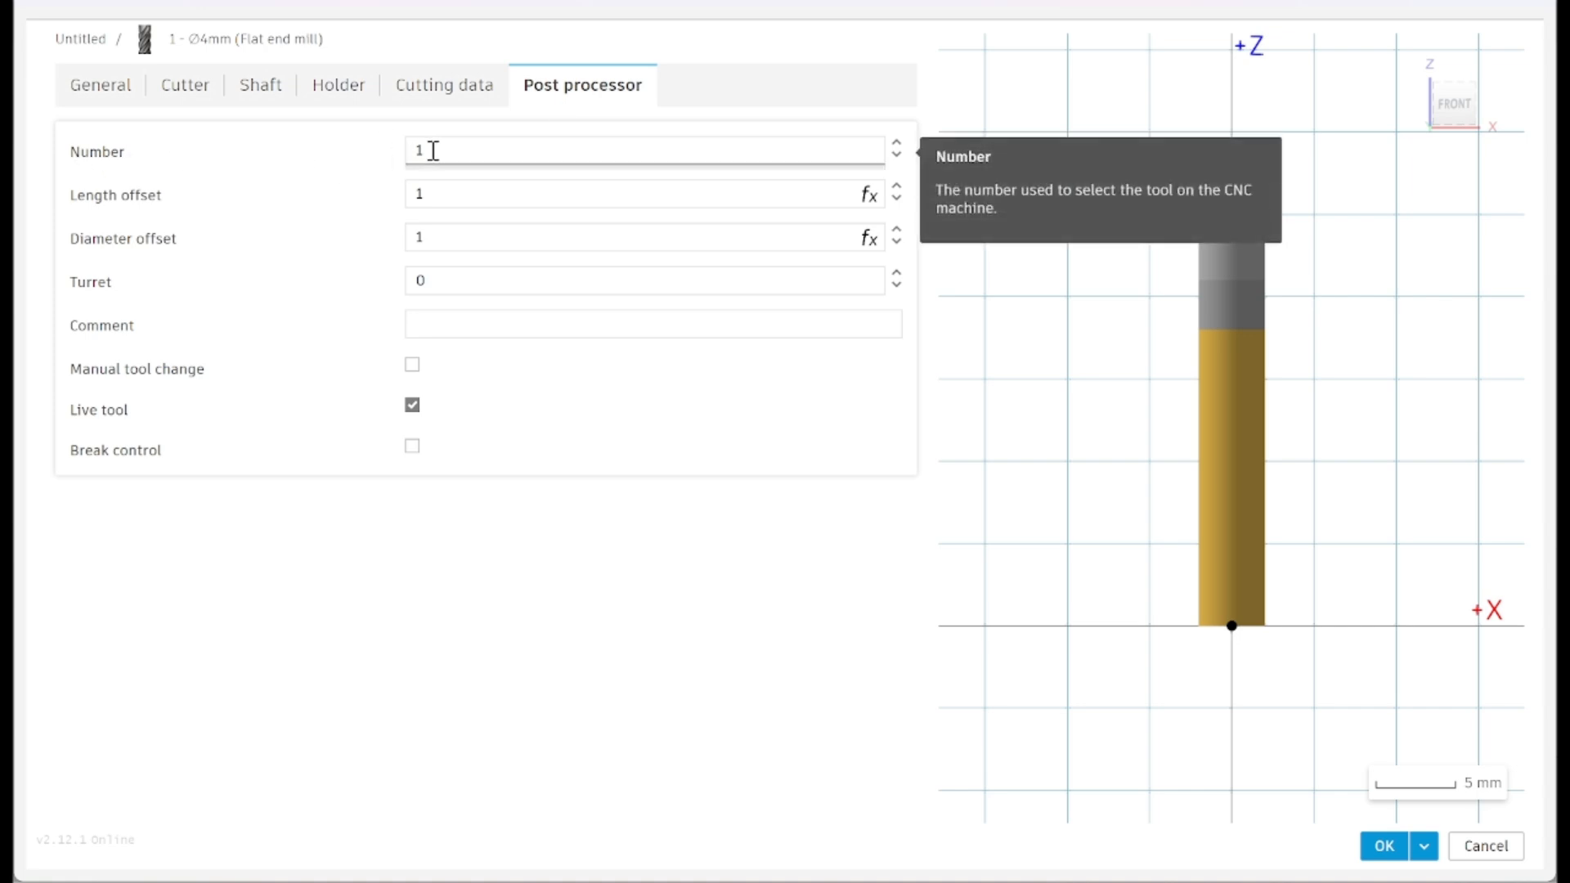
pyautogui.press('BackSpace')
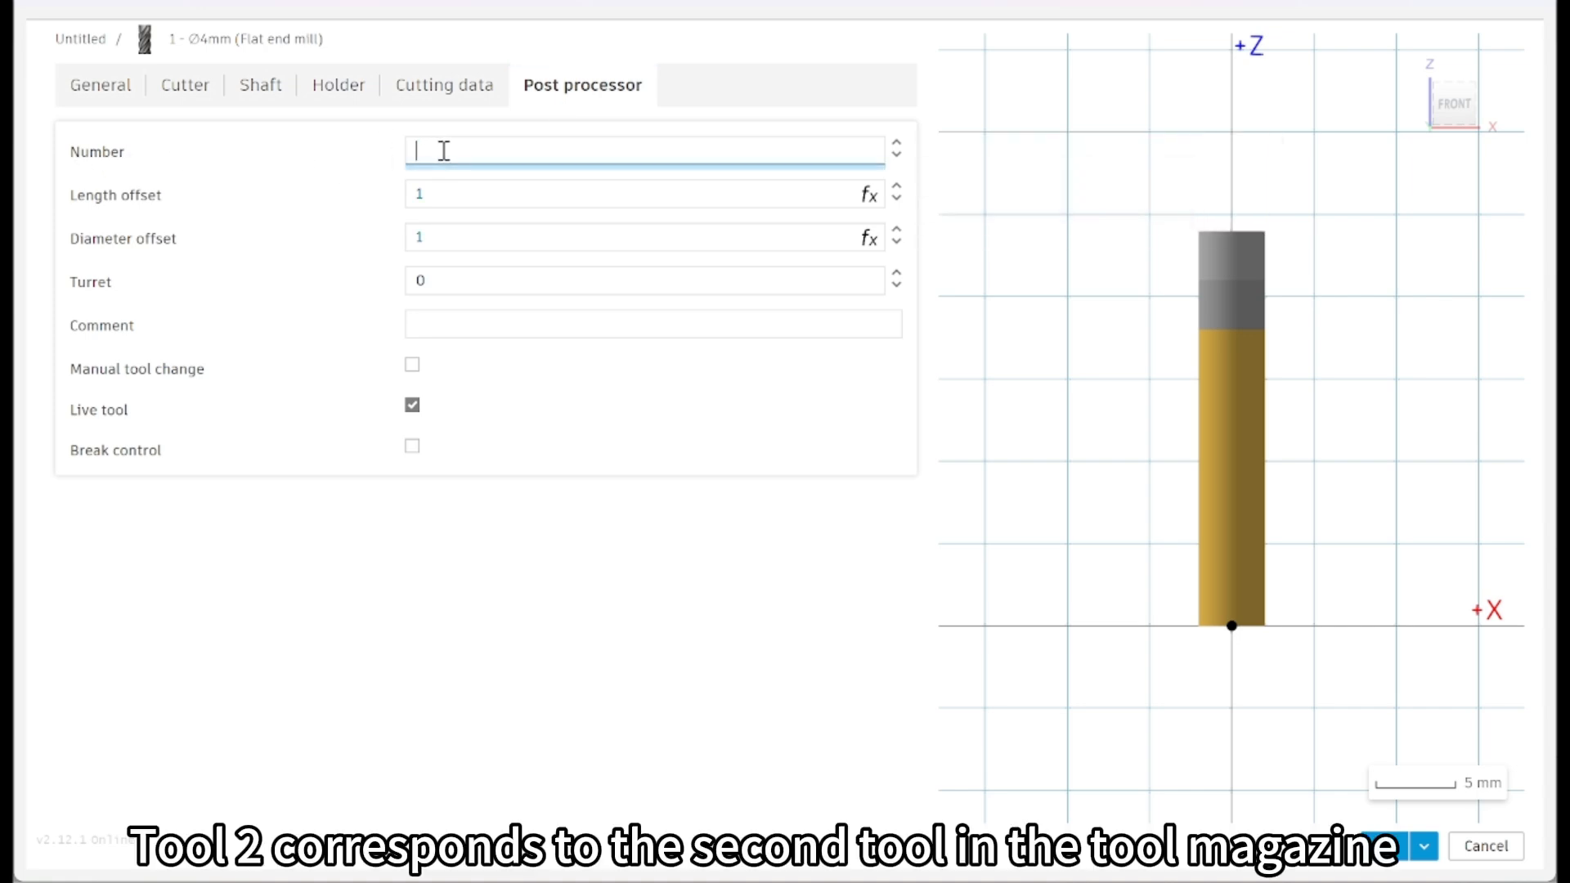
pyautogui.click(667, 509)
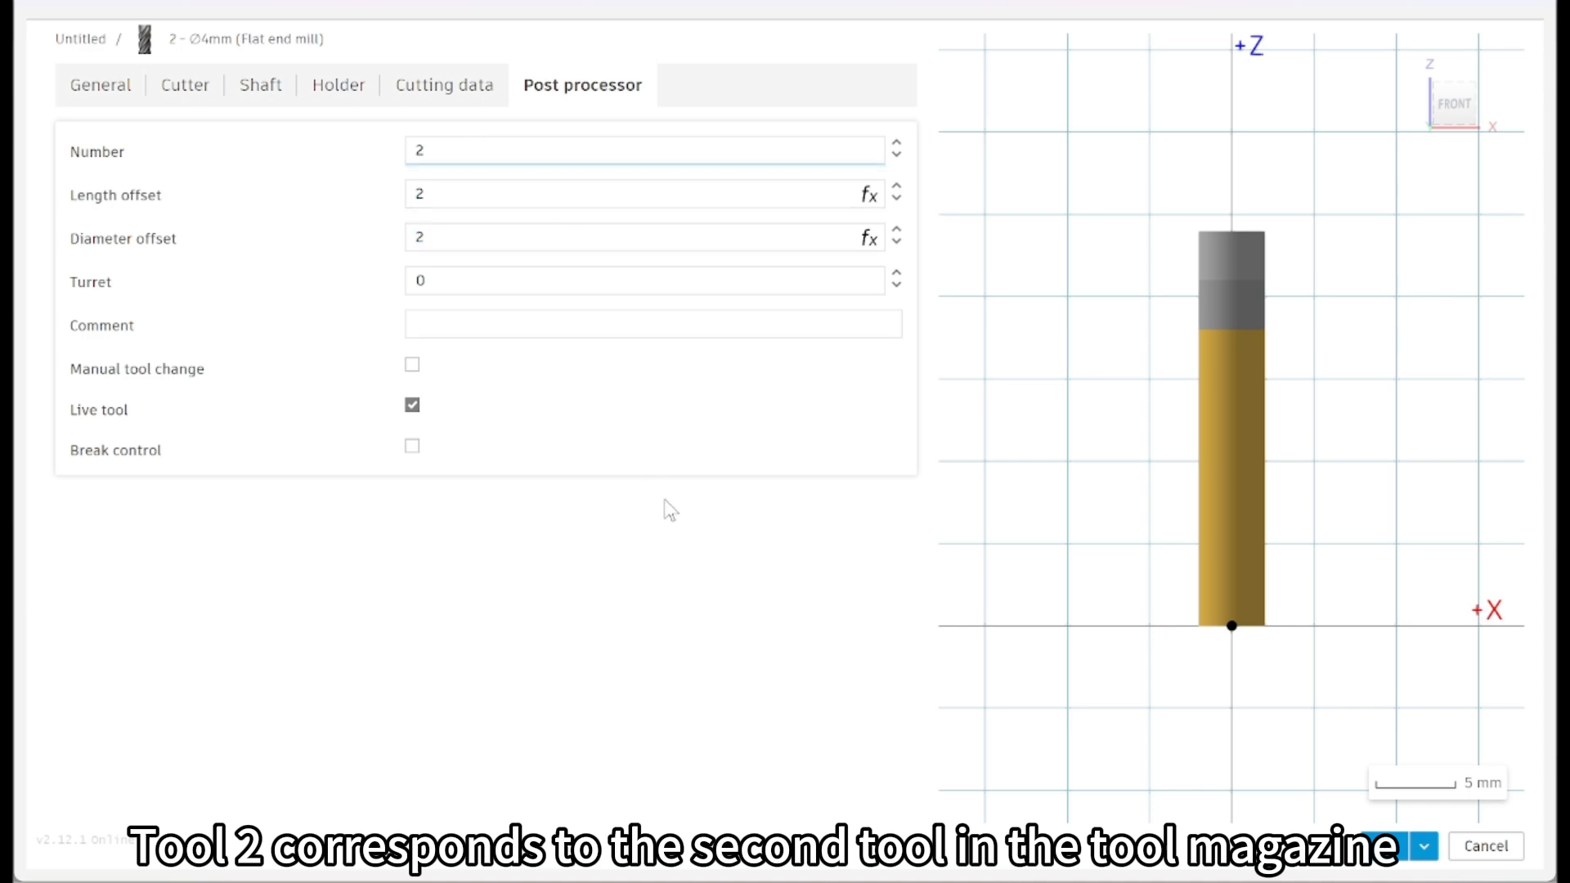
pyautogui.click(1384, 850)
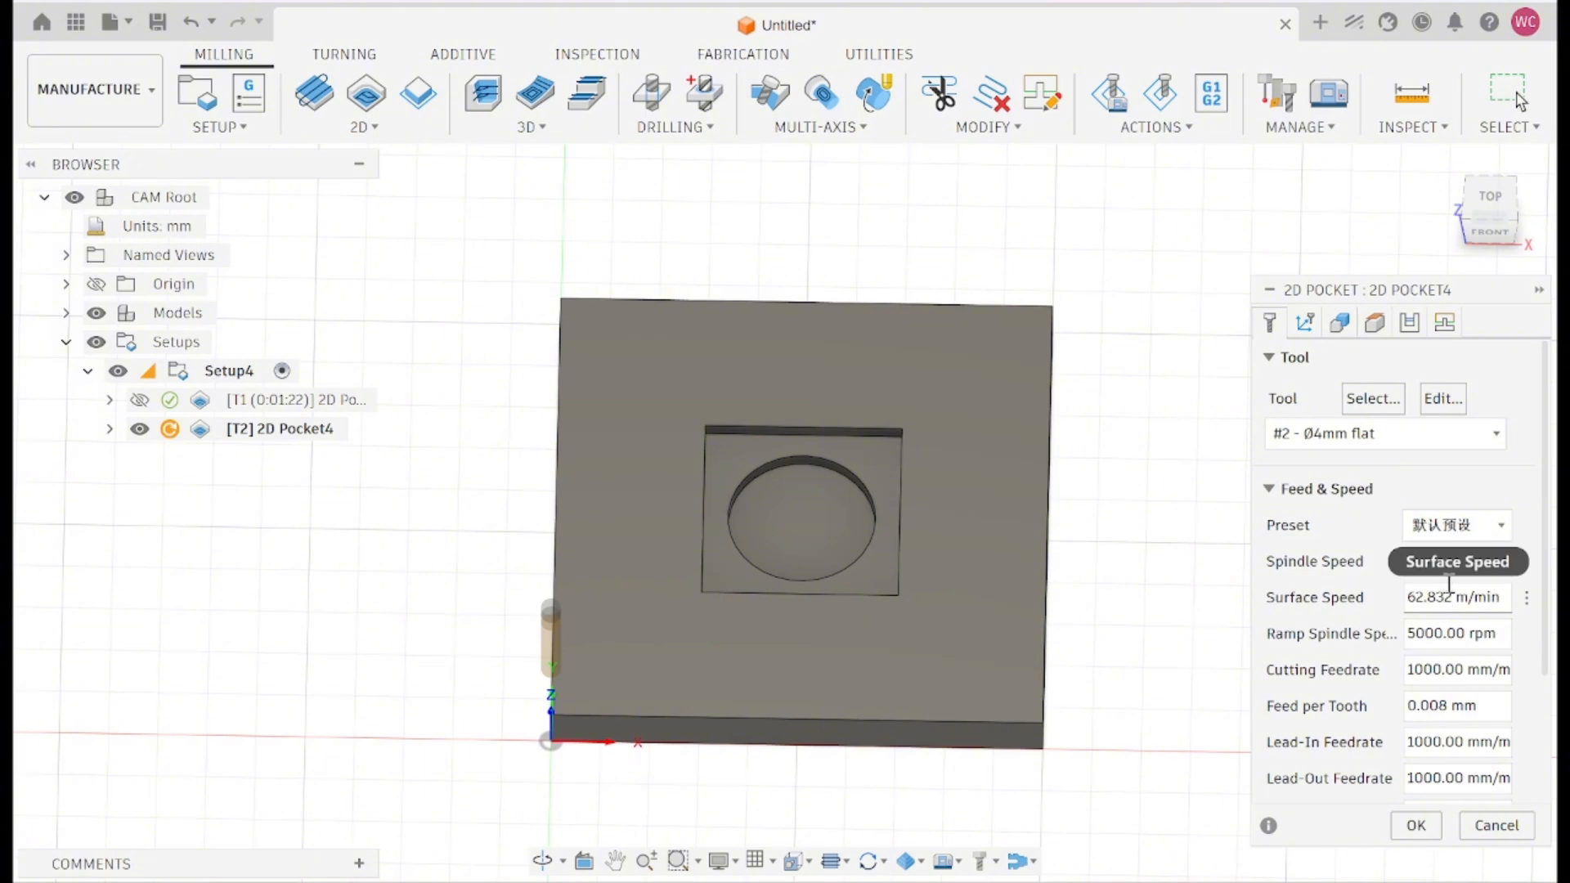
# Set the square pocket's spindle speed to 18000 rpm and choose its coolant option.
pyautogui.moveTo(1465, 561); pyautogui.dragTo(1398, 570)
pyautogui.write('1800')
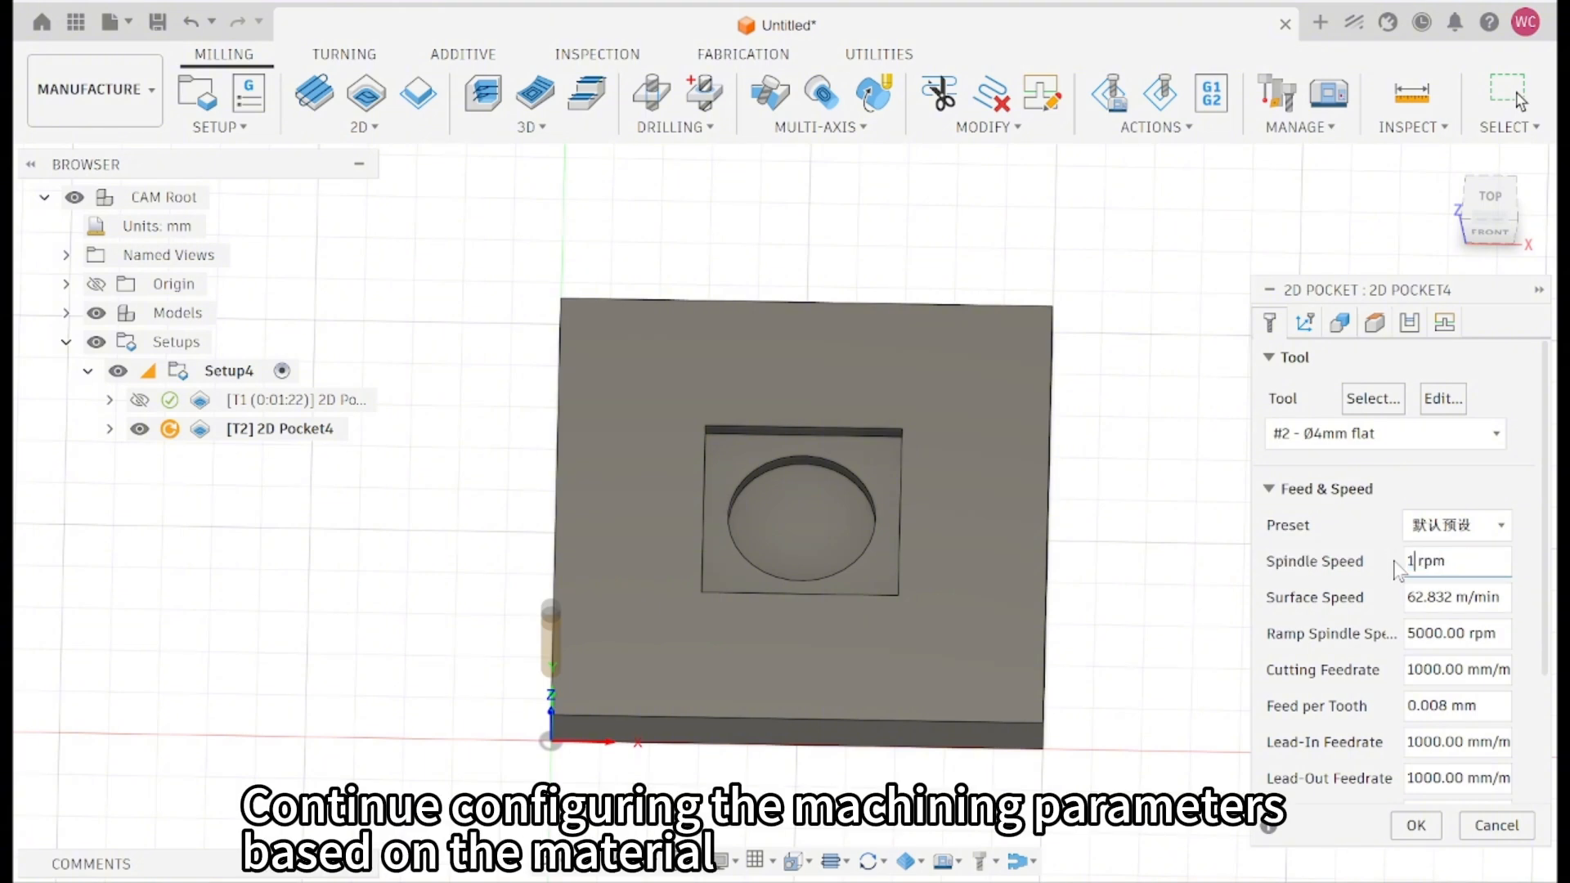
pyautogui.write('0')
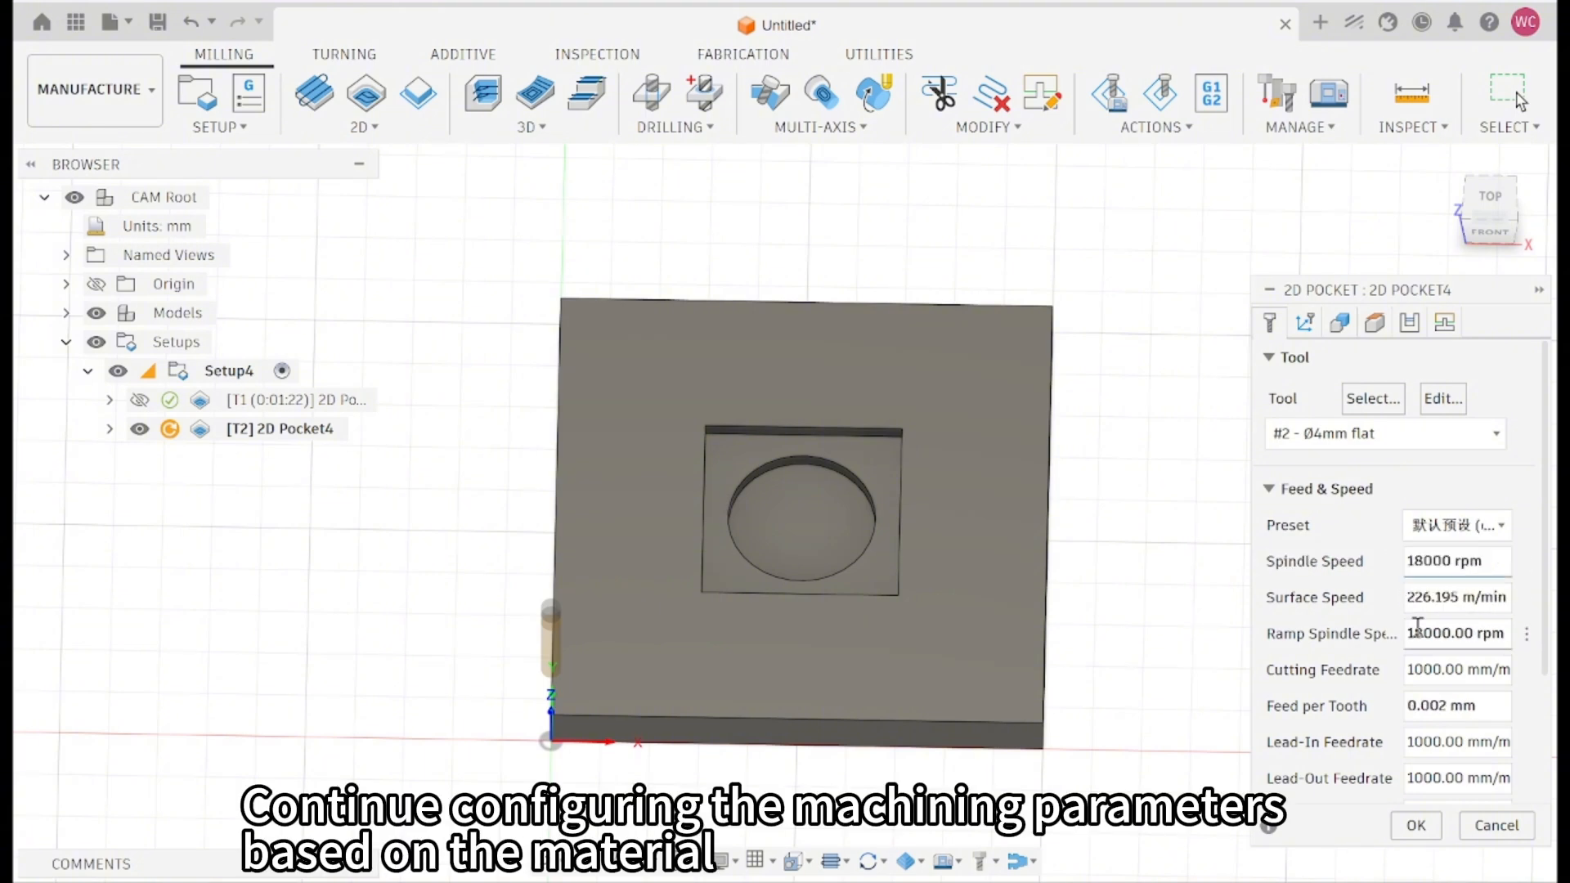
pyautogui.scroll(-3, 1468, 740)
pyautogui.click(1464, 785)
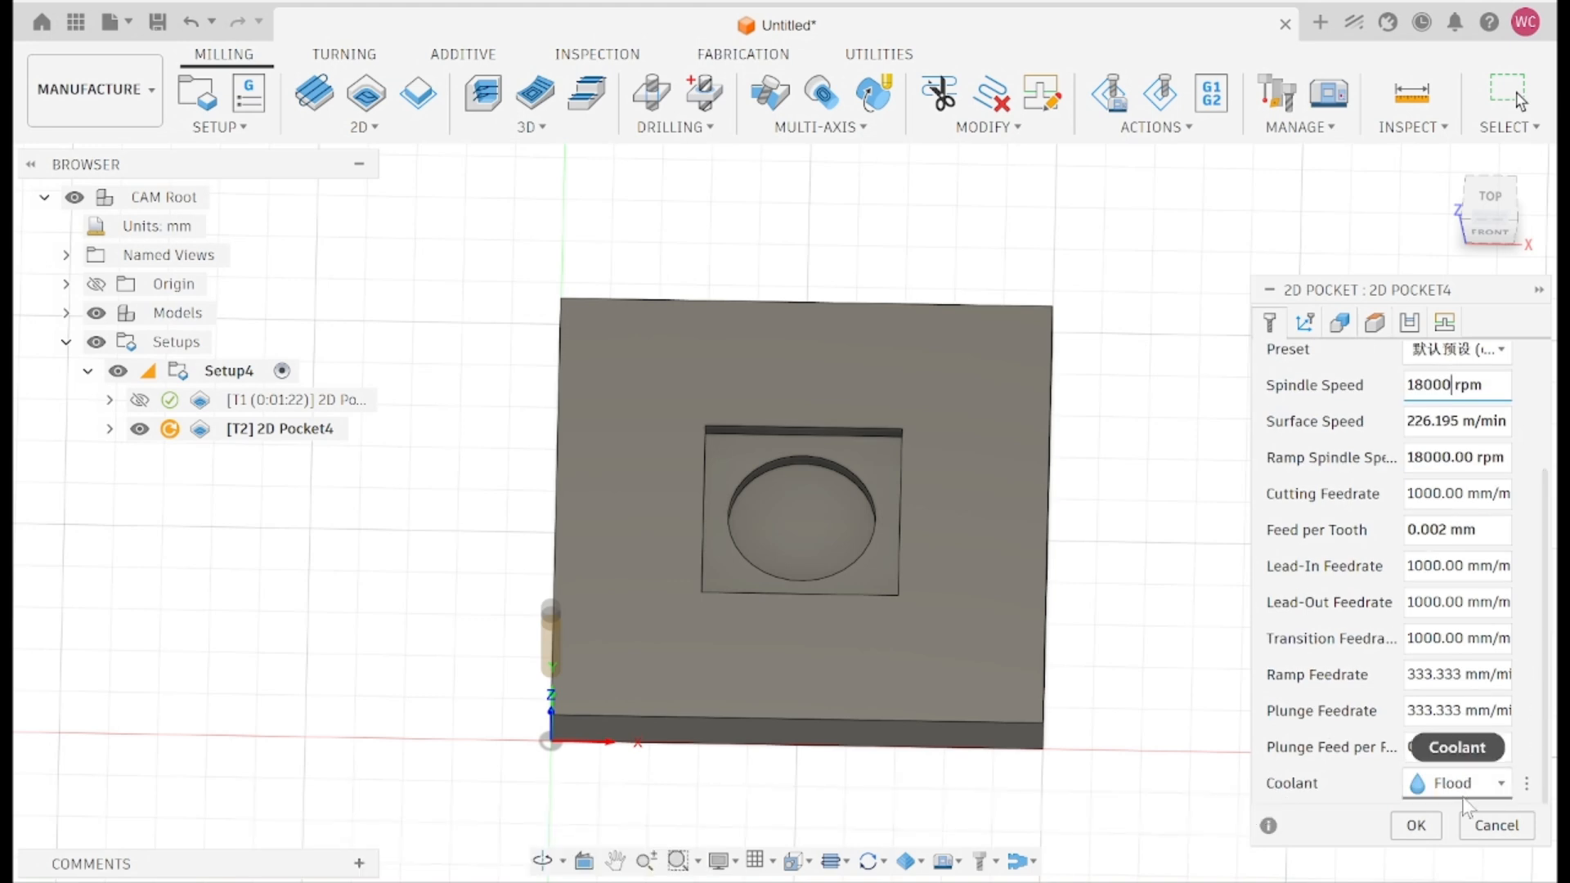
pyautogui.click(1367, 509)
# Set the square pocket's maximum stepover to 1 mm and turn off Stock to Leave.
pyautogui.click(1339, 323)
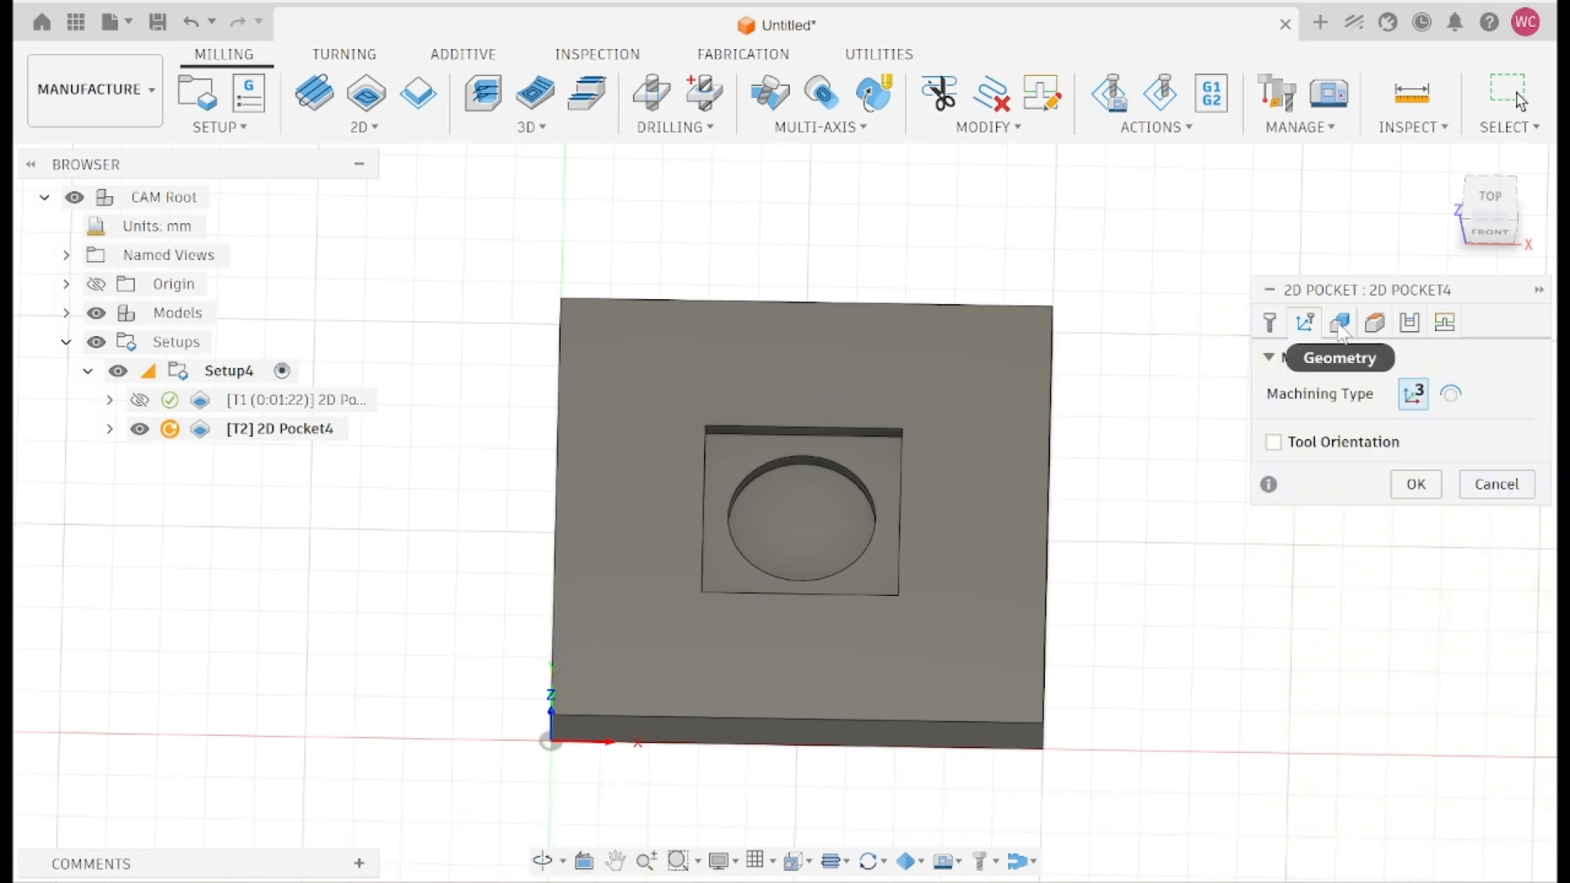
pyautogui.click(1375, 323)
pyautogui.click(1409, 323)
pyautogui.doubleClick(1427, 573)
pyautogui.write('1mm')
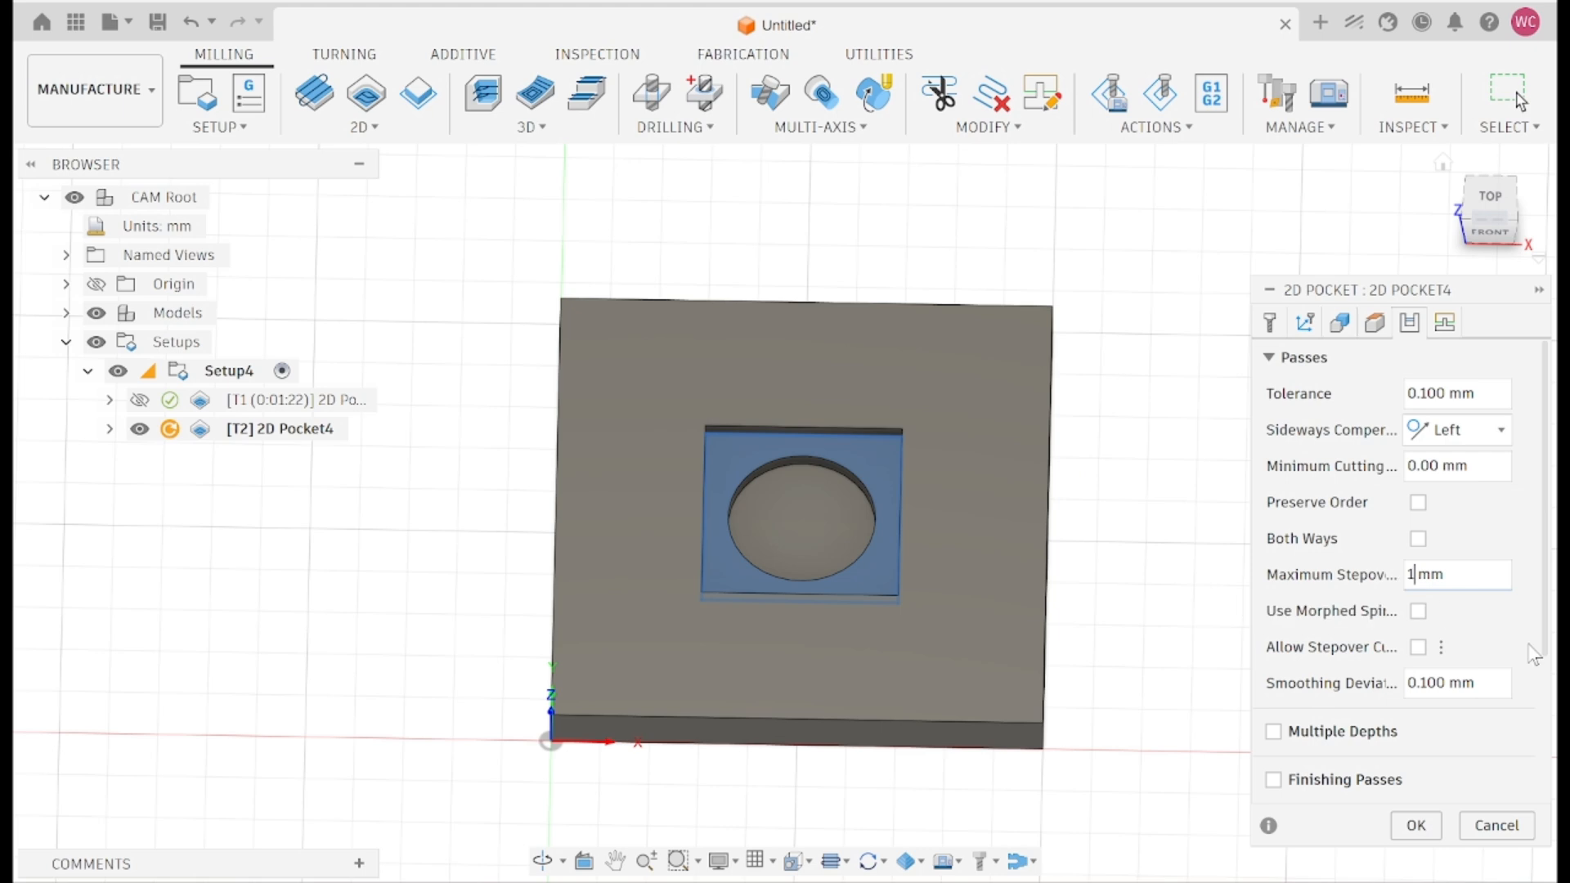
pyautogui.scroll(-3, 1341, 654)
pyautogui.click(1292, 614)
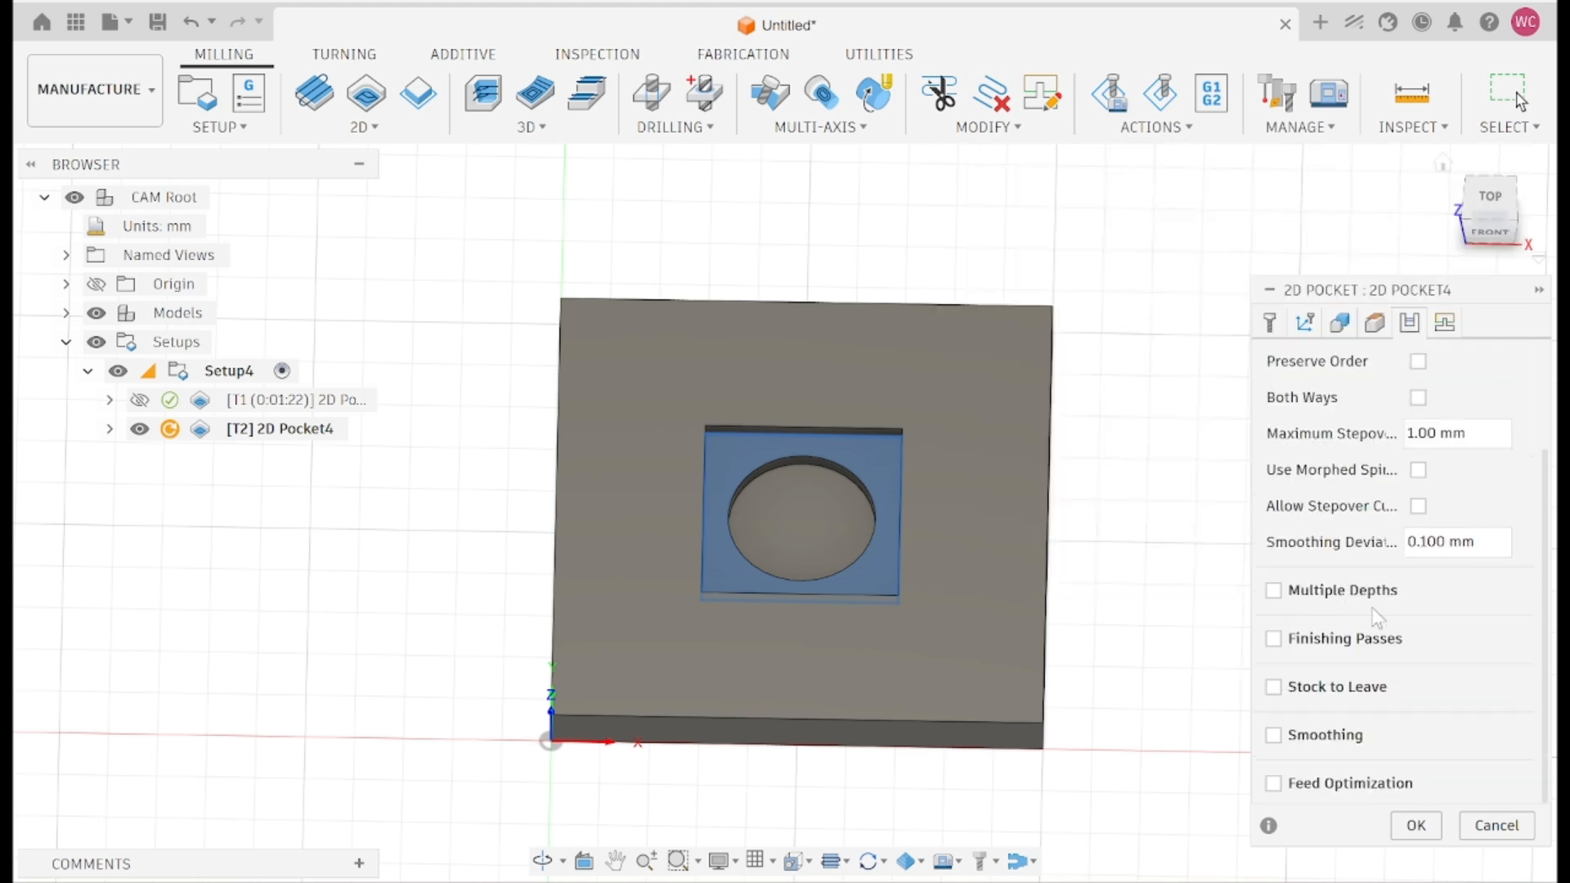
# Review the square pocket's linking settings and generate its toolpath.
pyautogui.click(1444, 323)
pyautogui.scroll(-10, 1308, 654)
pyautogui.click(1415, 826)
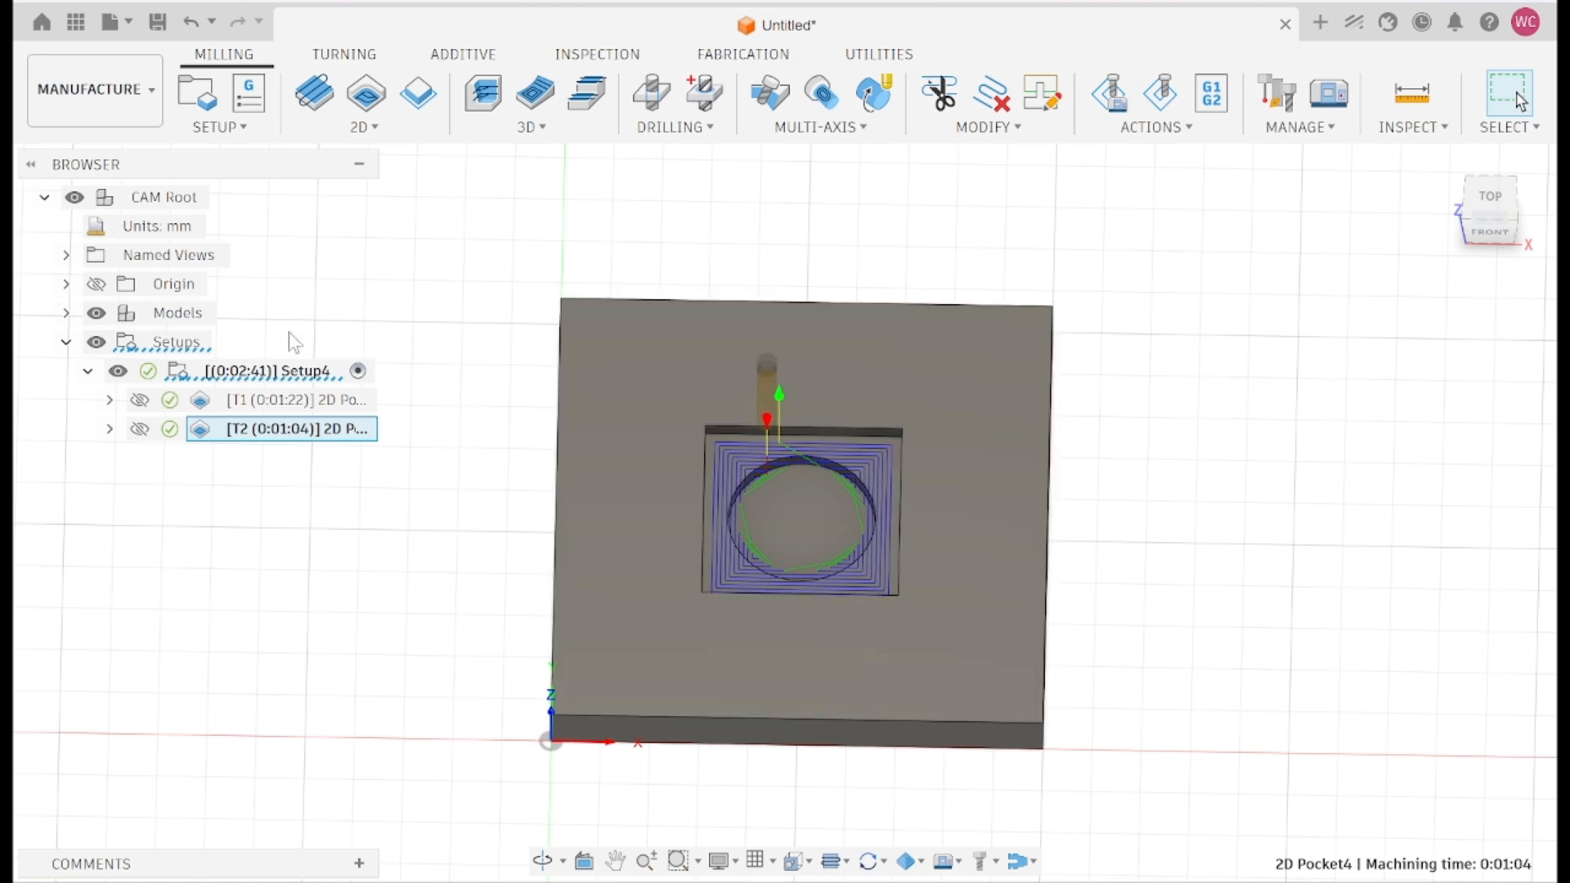
# Simulate both pocket toolpaths of the whole setup with the machine simulation, and exit the simulation.
pyautogui.click(299, 372)
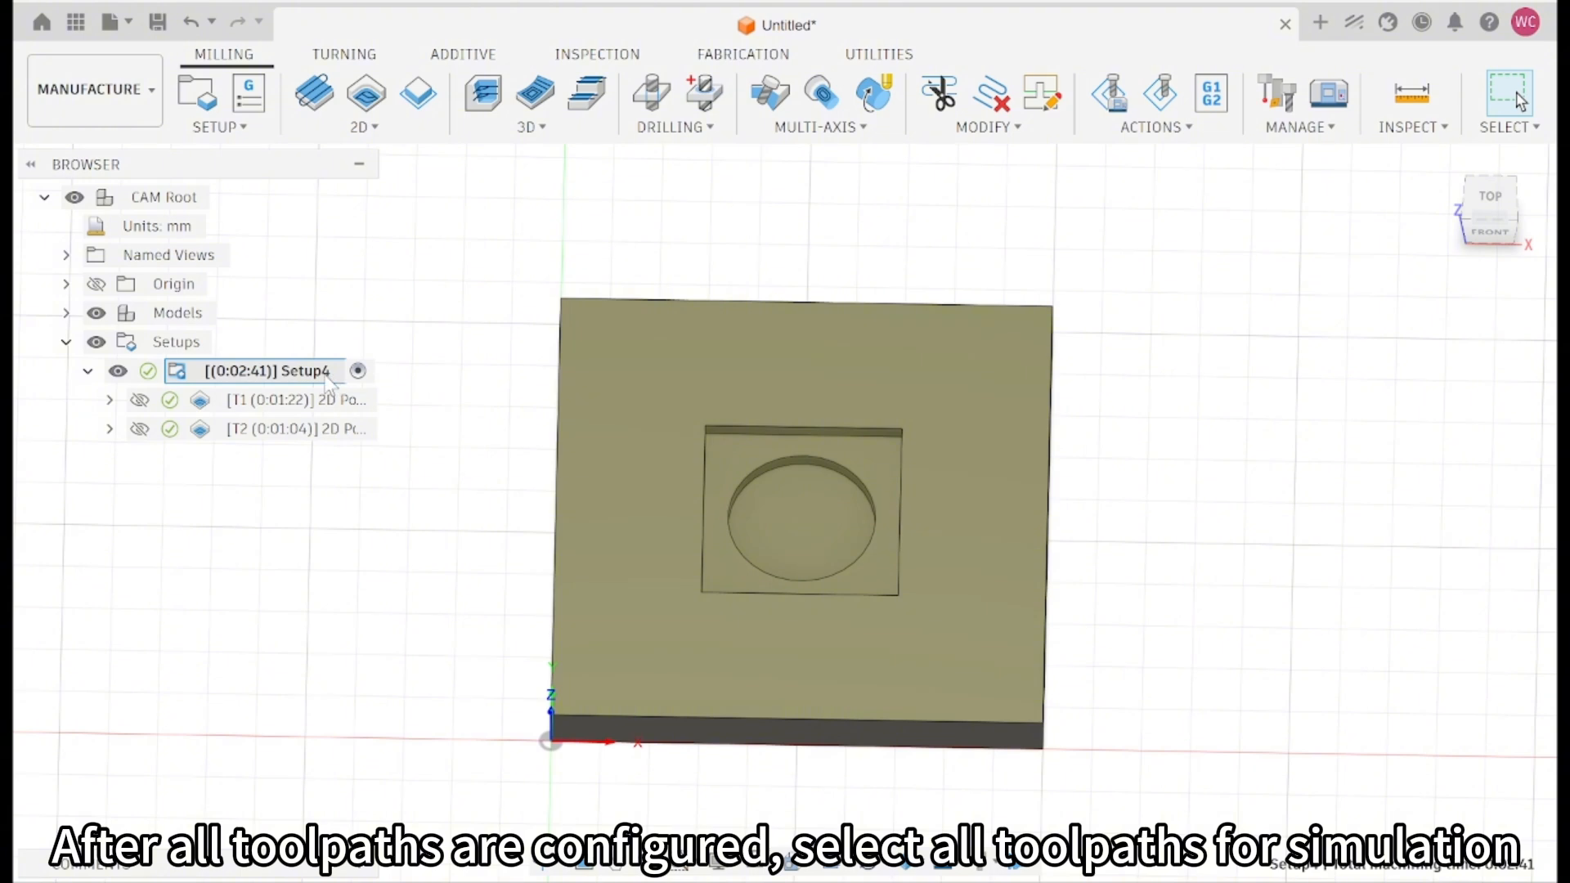
pyautogui.click(325, 375)
pyautogui.click(360, 269)
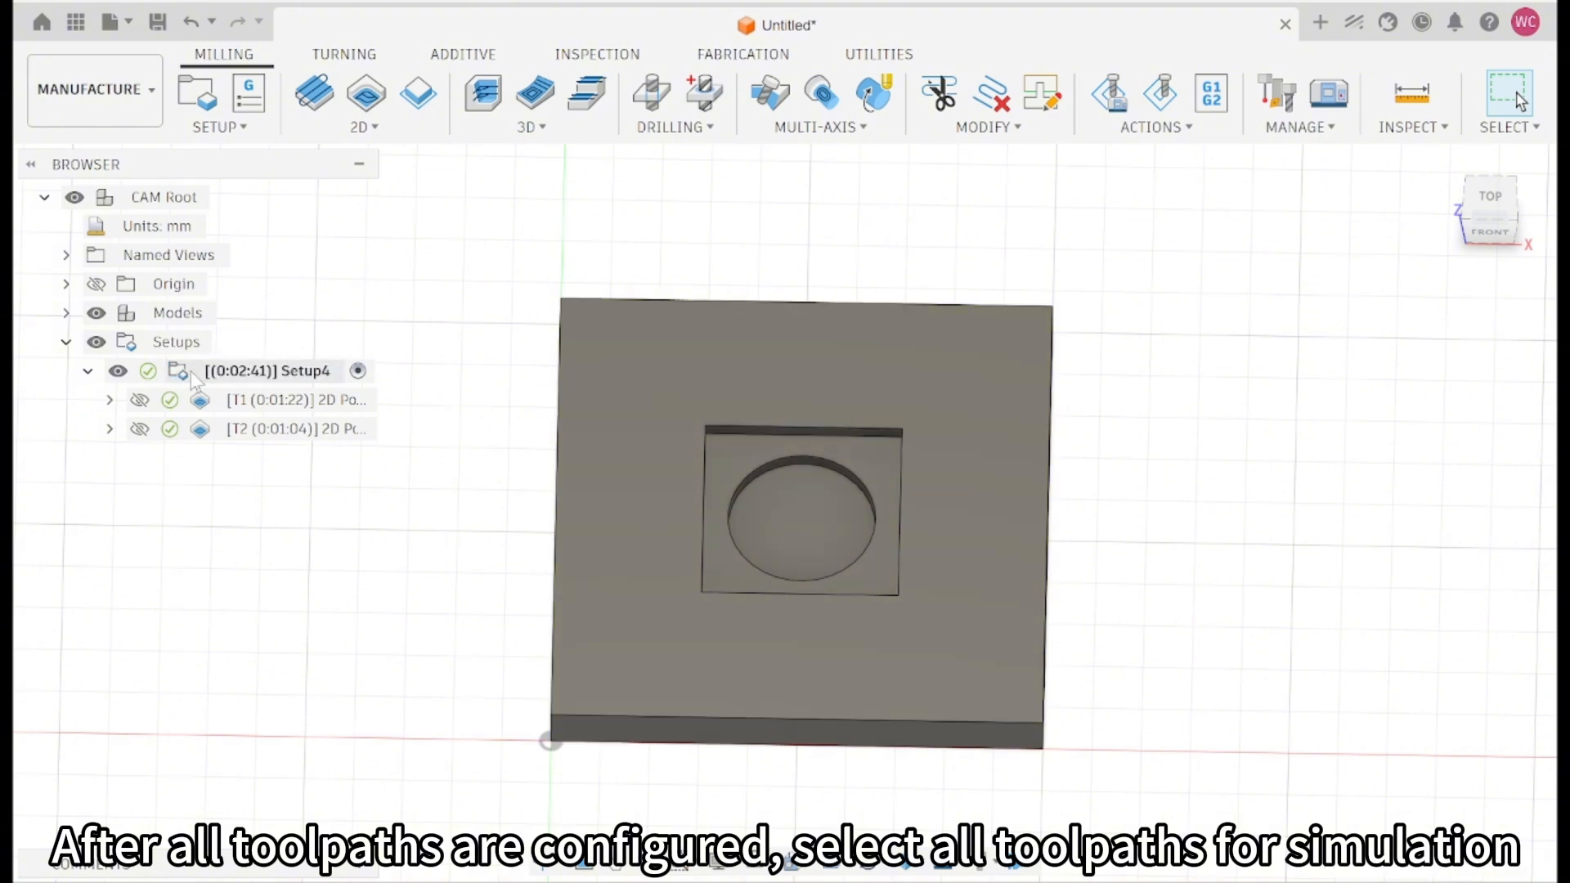
pyautogui.click(193, 378)
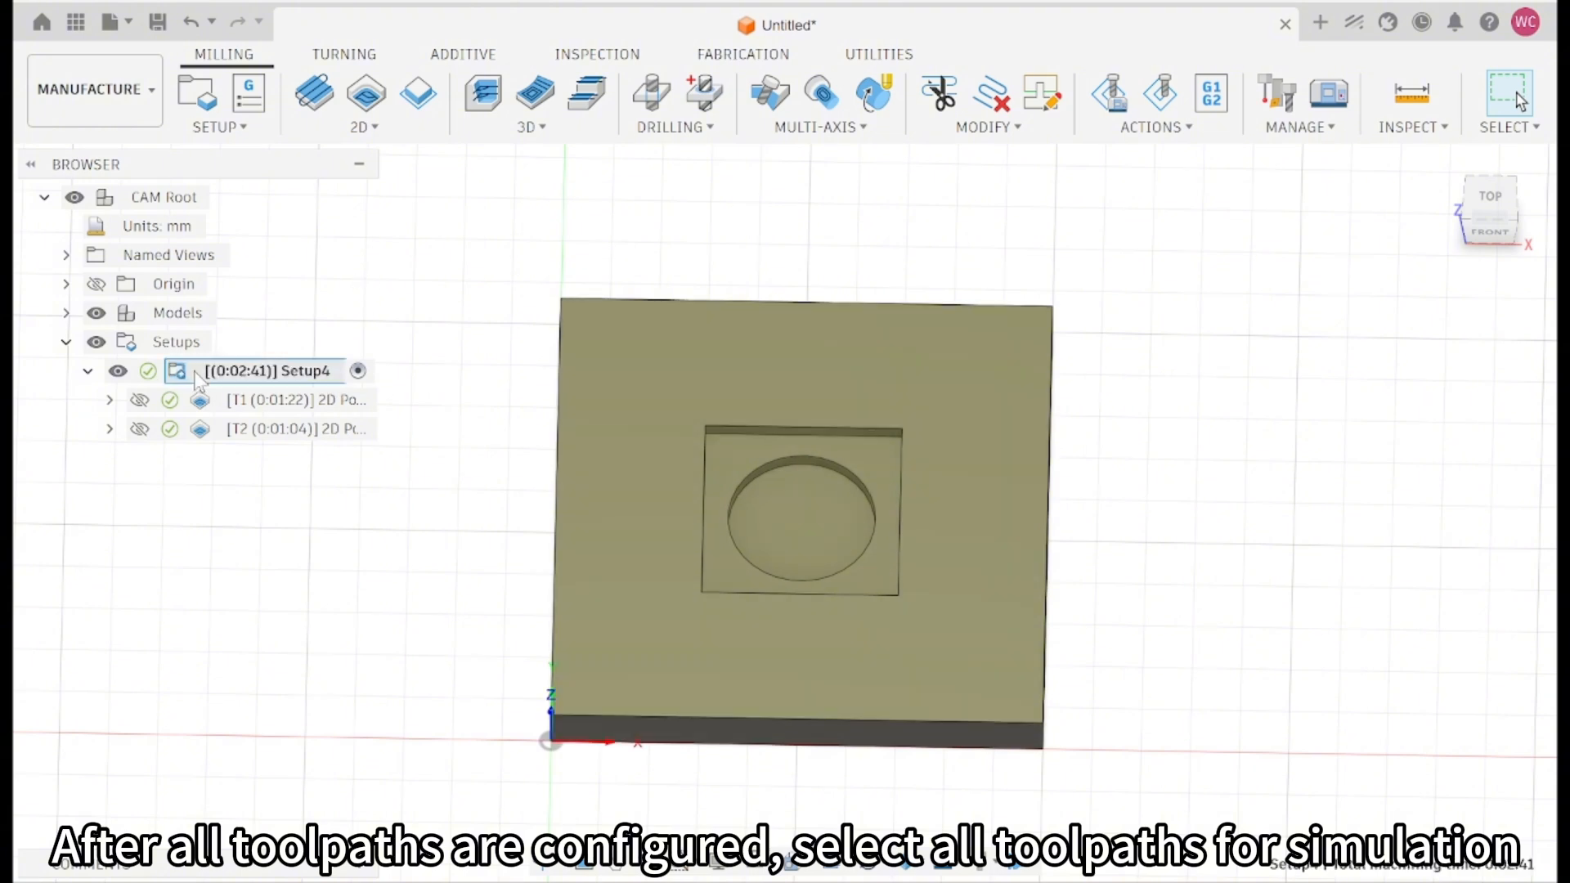
pyautogui.click(1115, 96)
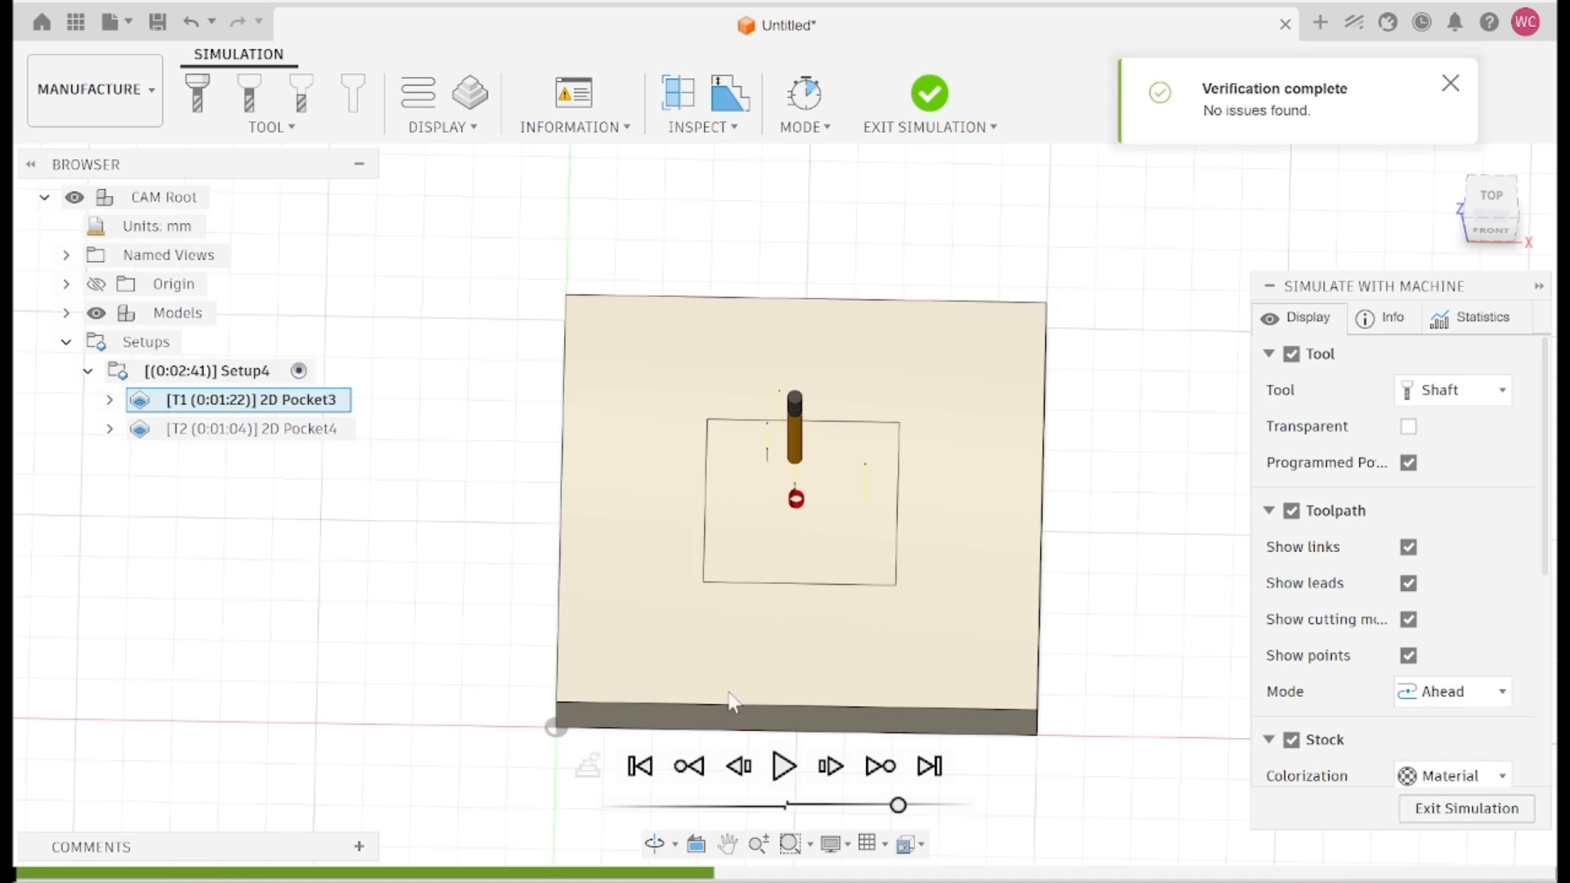
pyautogui.click(784, 766)
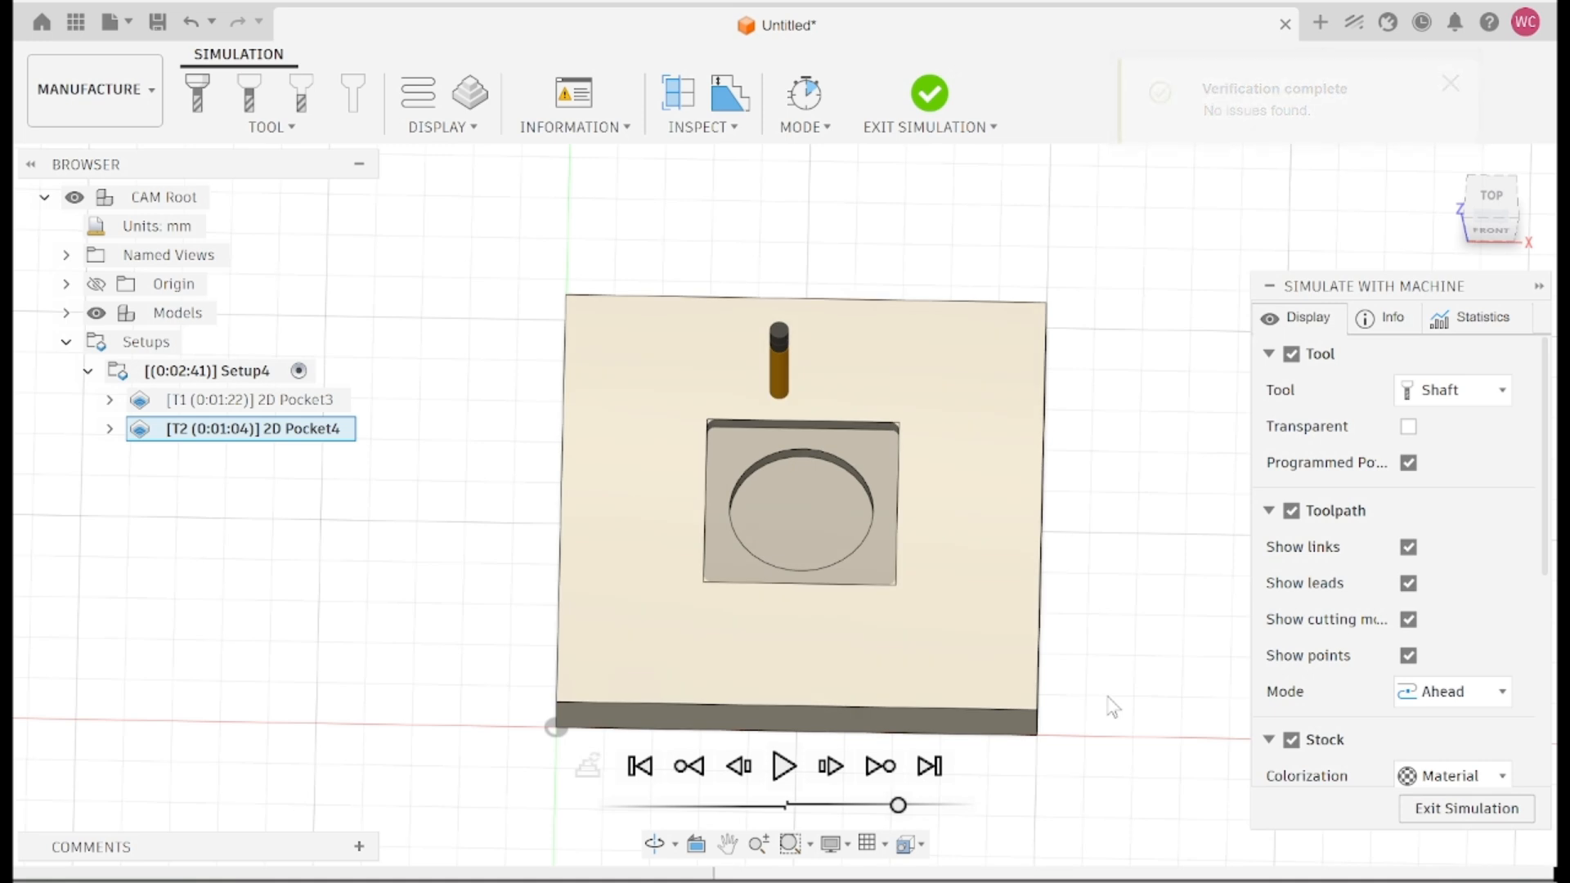
pyautogui.click(1440, 811)
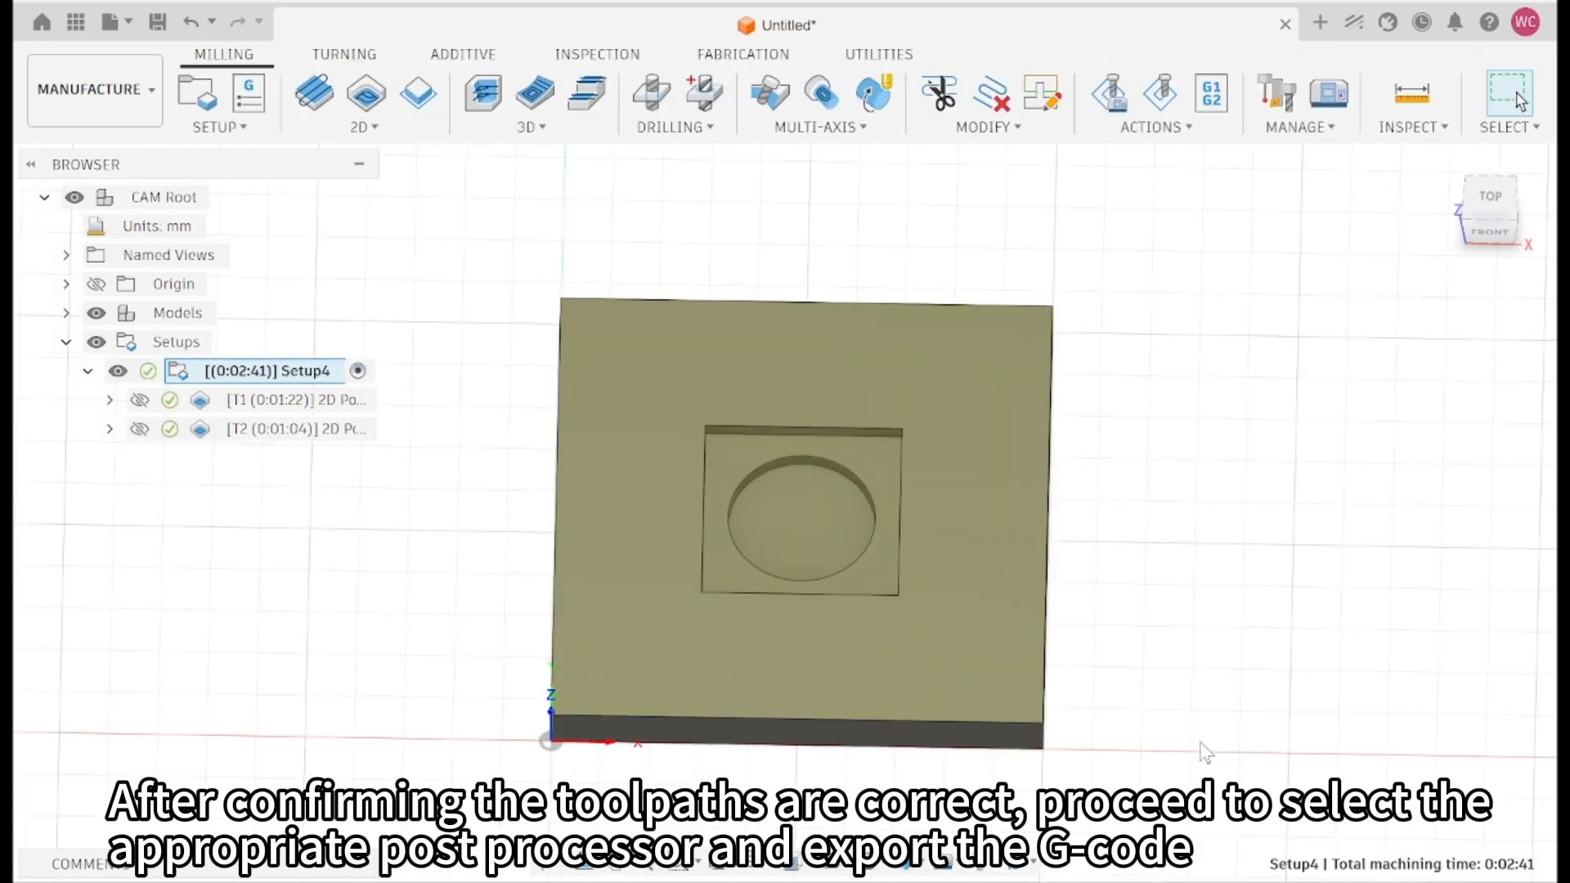
# Start post processing the setup and import the Nymolabs_GRBL.cps post processor file into the post library.
pyautogui.click(1213, 97)
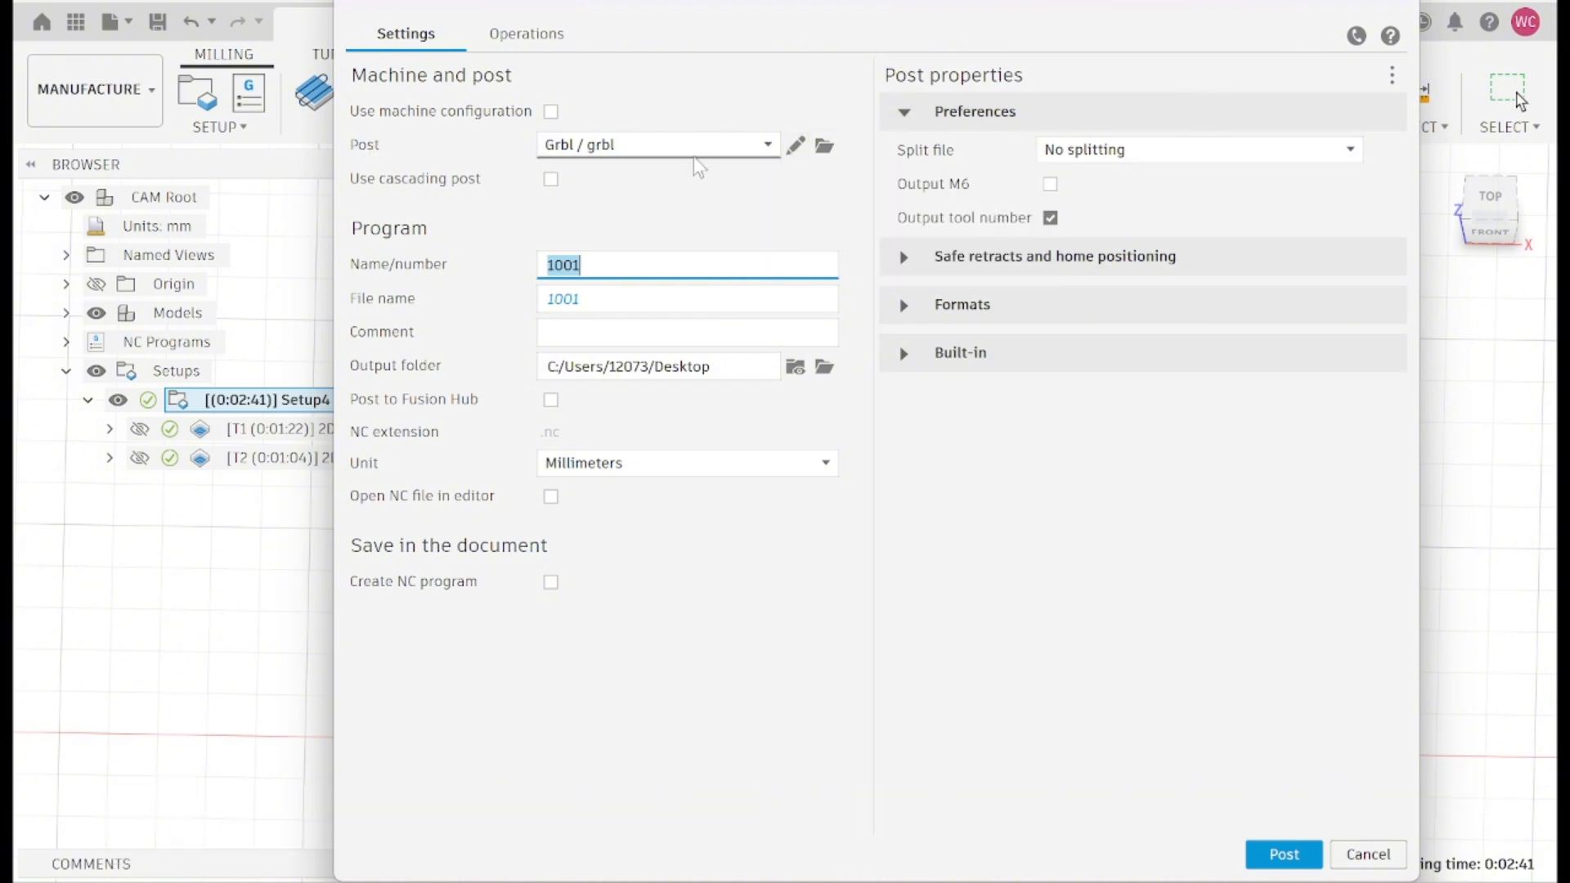
pyautogui.click(824, 146)
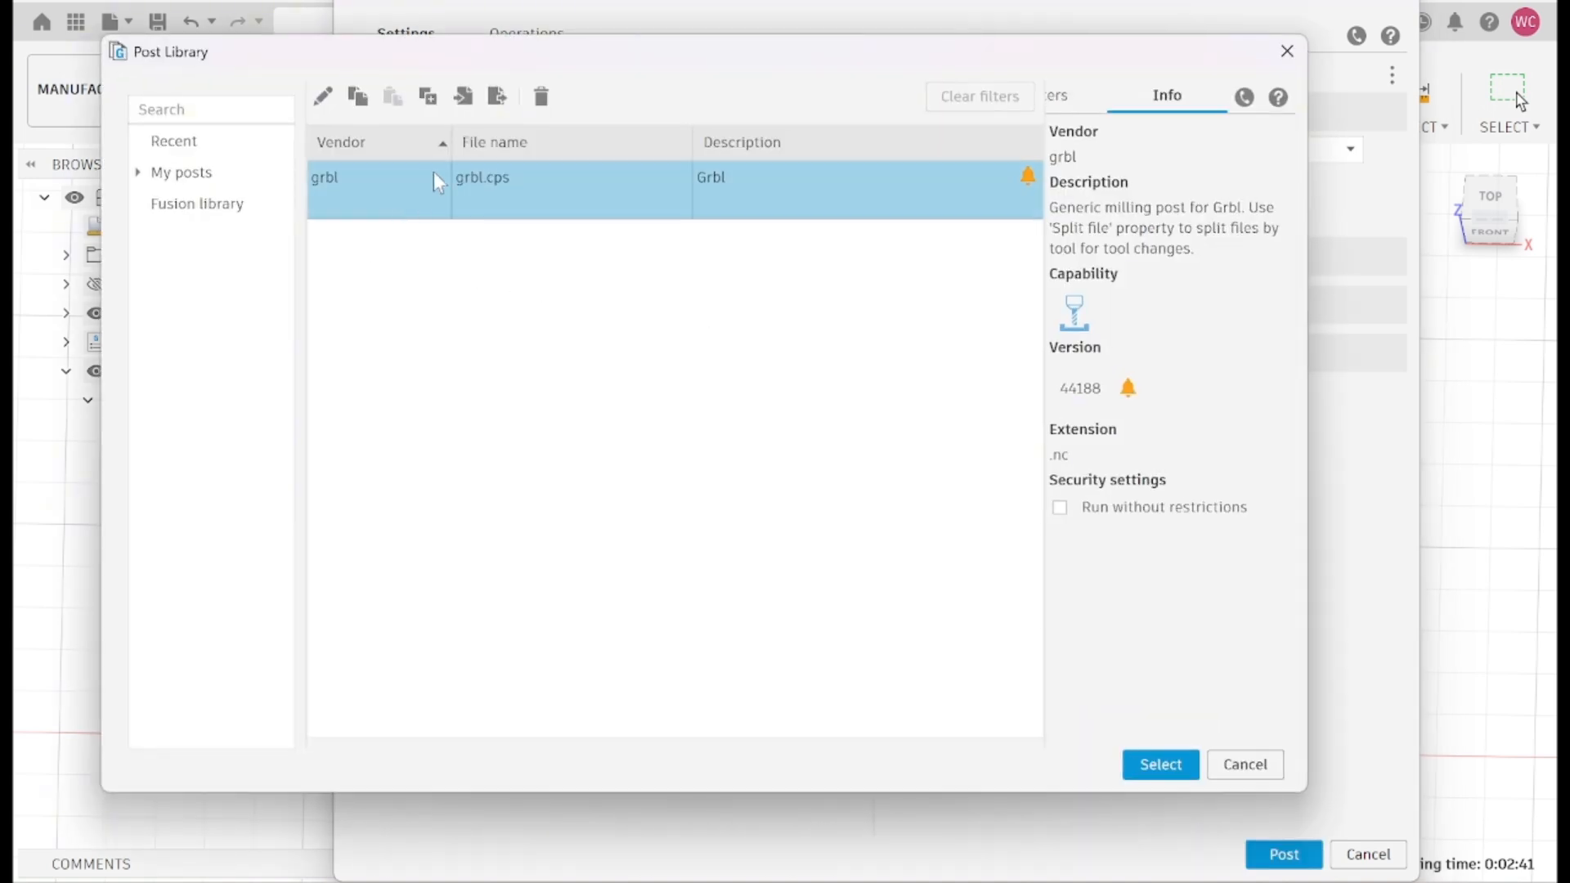
pyautogui.click(463, 98)
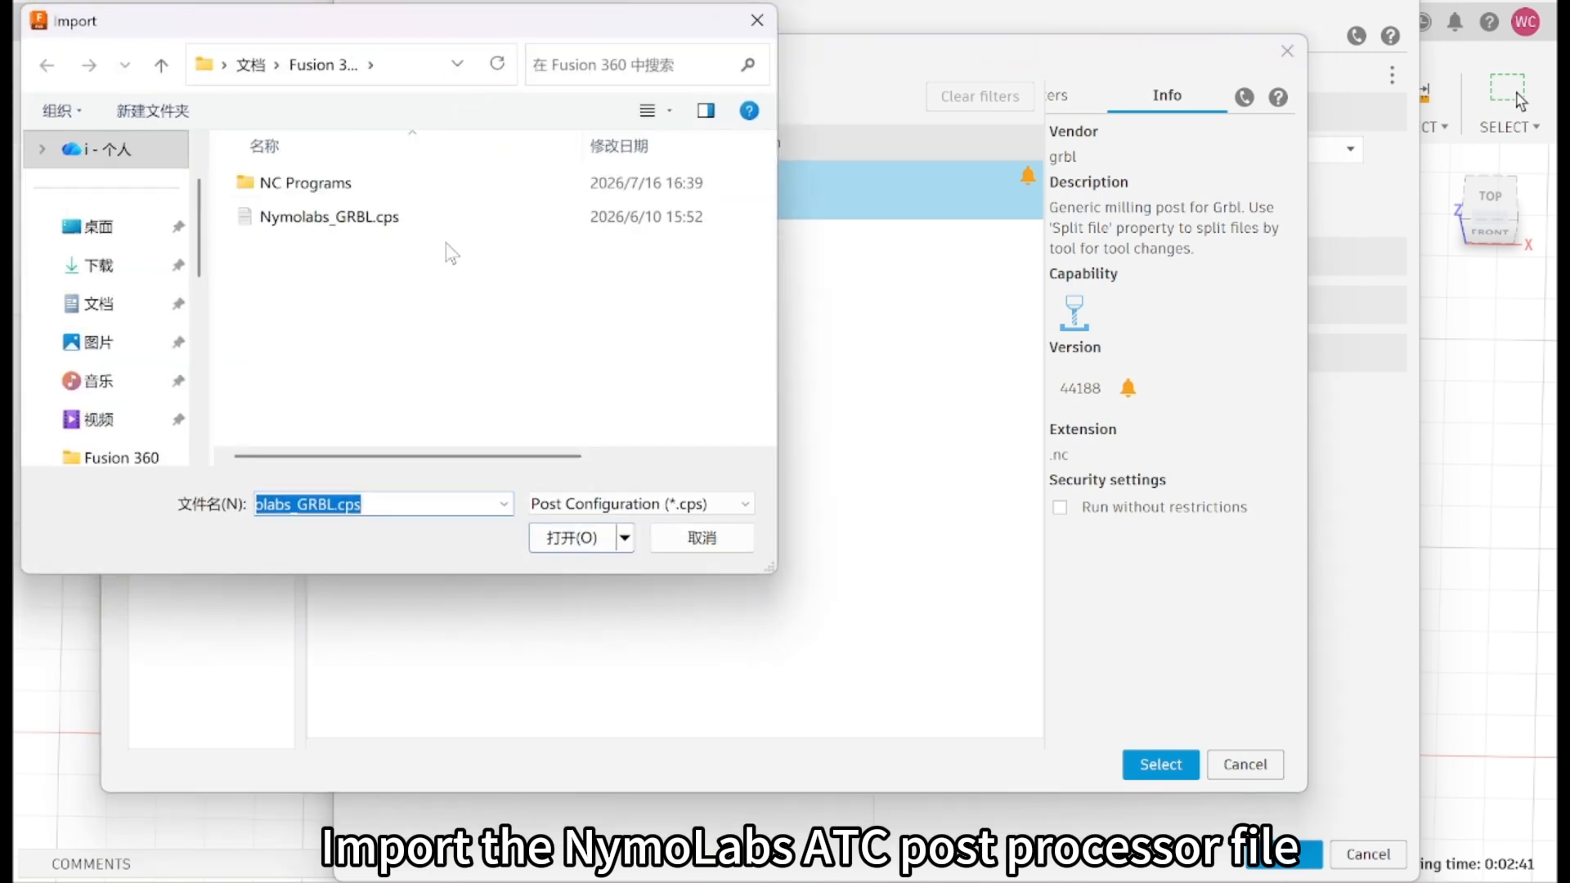
pyautogui.click(325, 219)
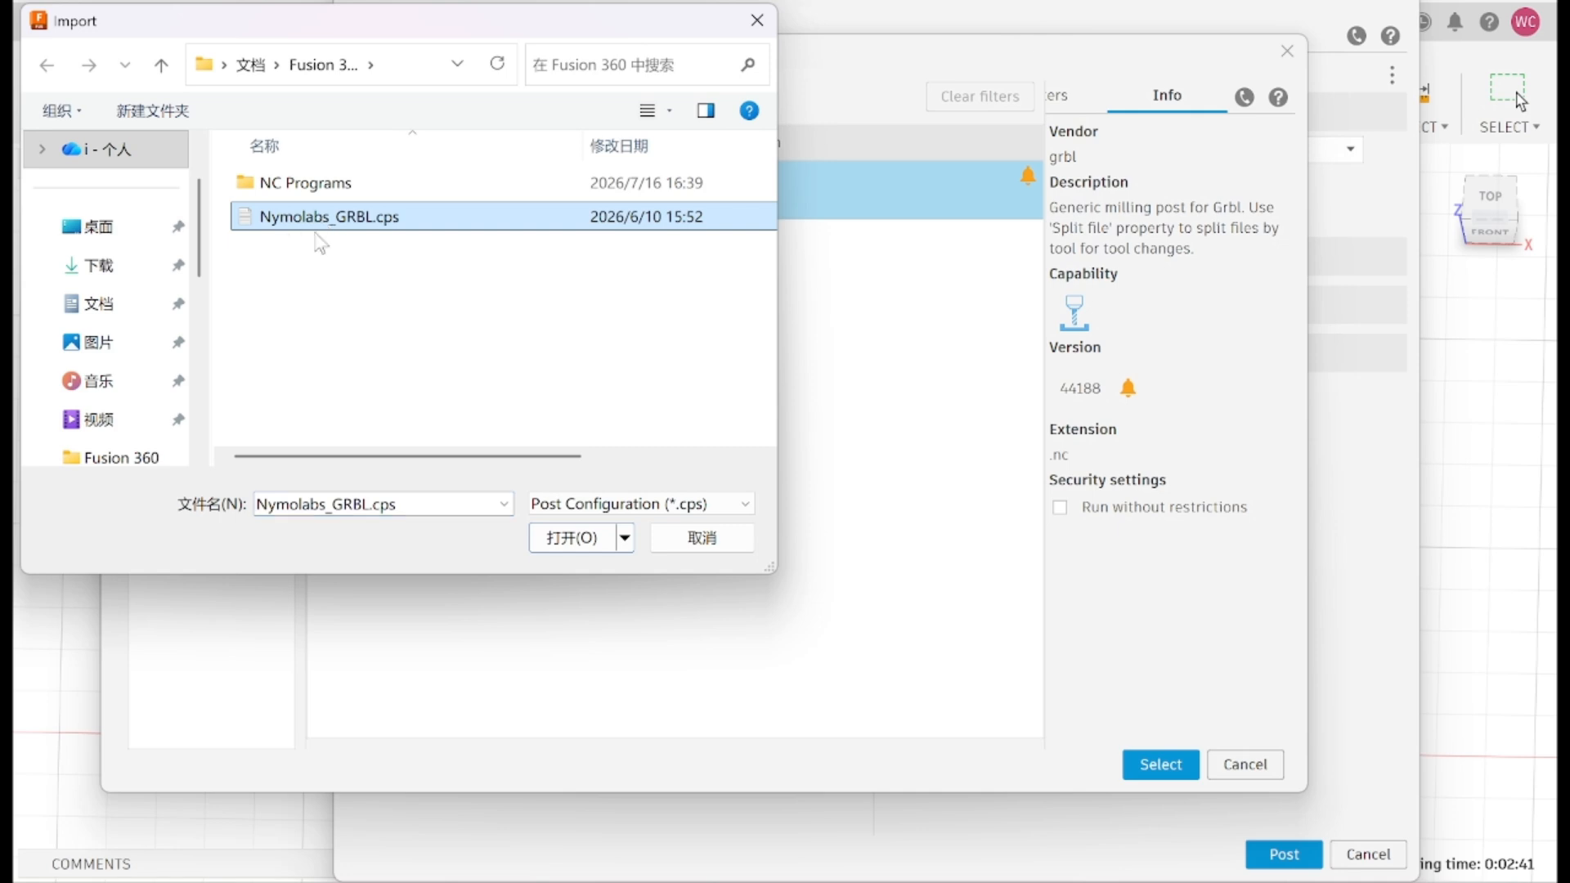
pyautogui.click(569, 539)
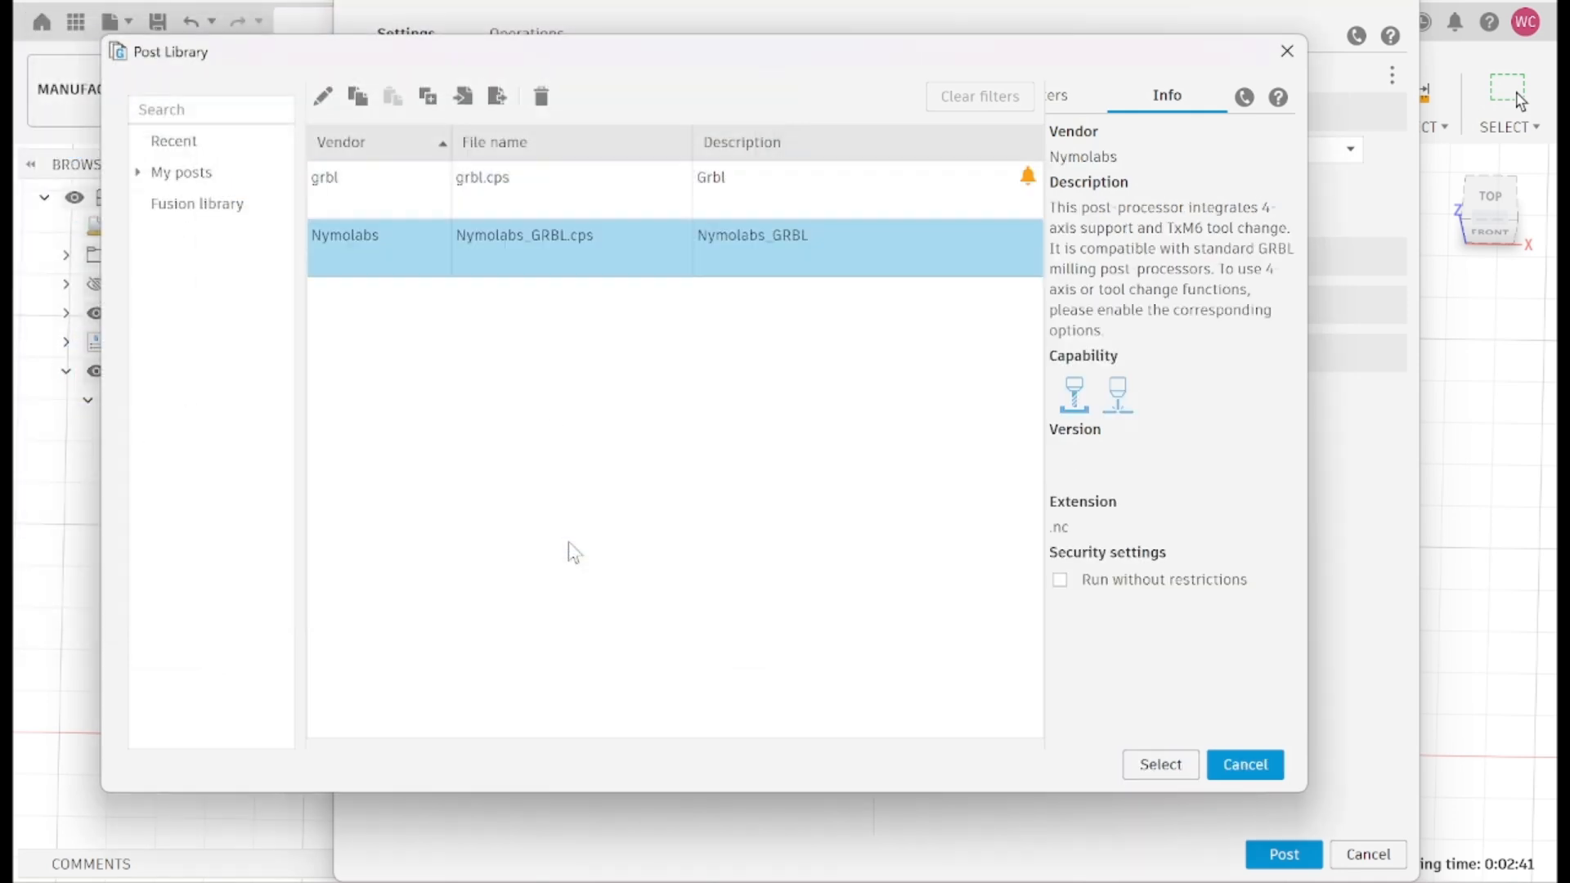
# Assign the imported Nymolabs_GRBL post processor to the NC program.
pyautogui.click(1160, 764)
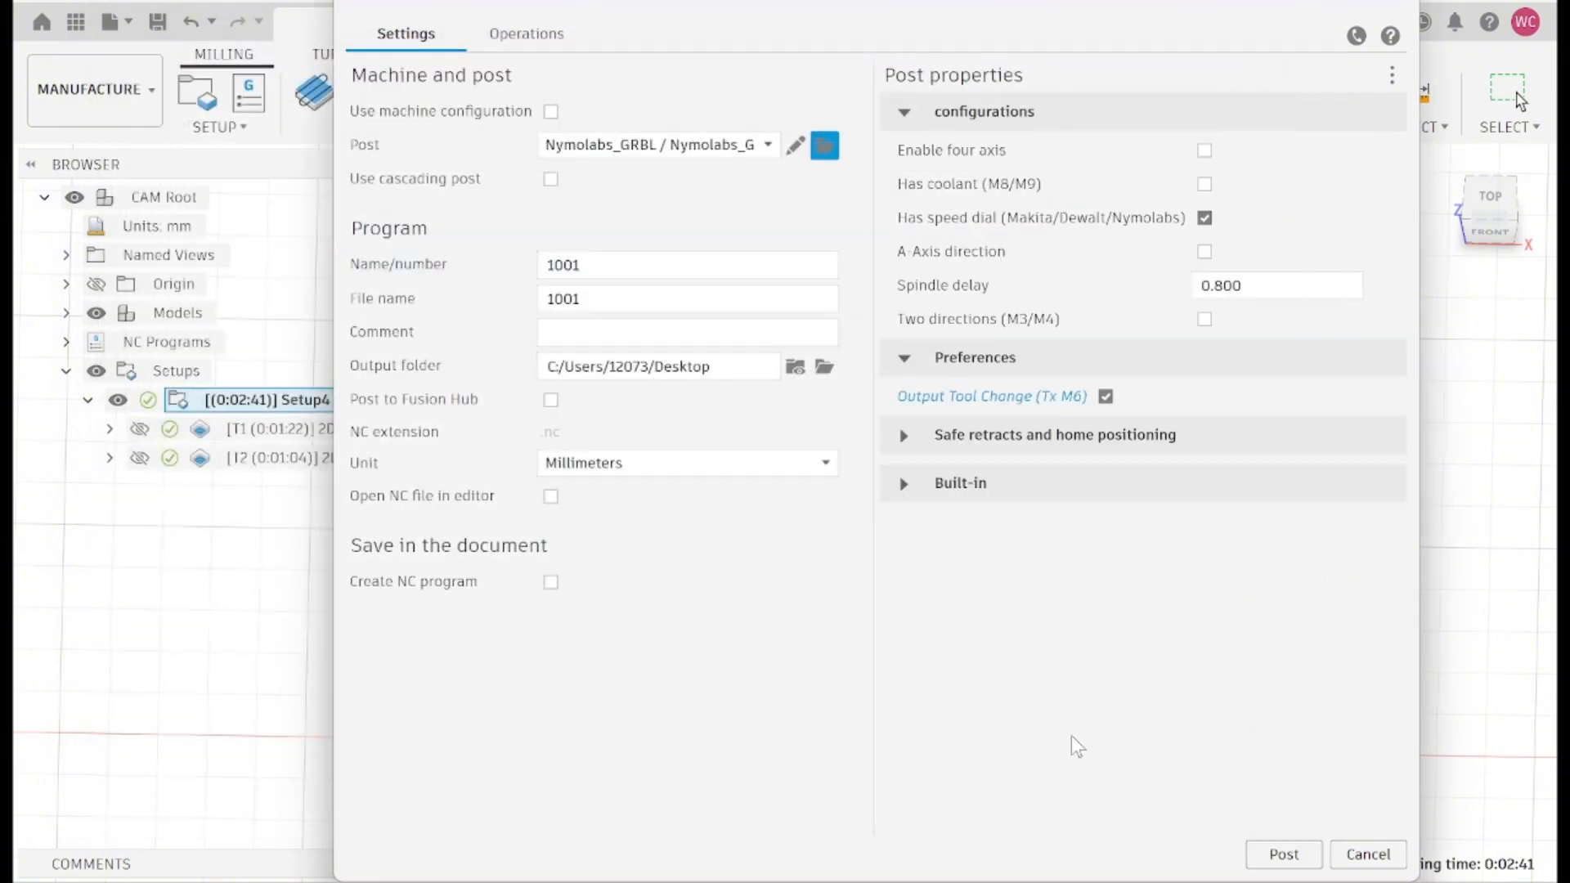
pyautogui.rightClick(842, 607)
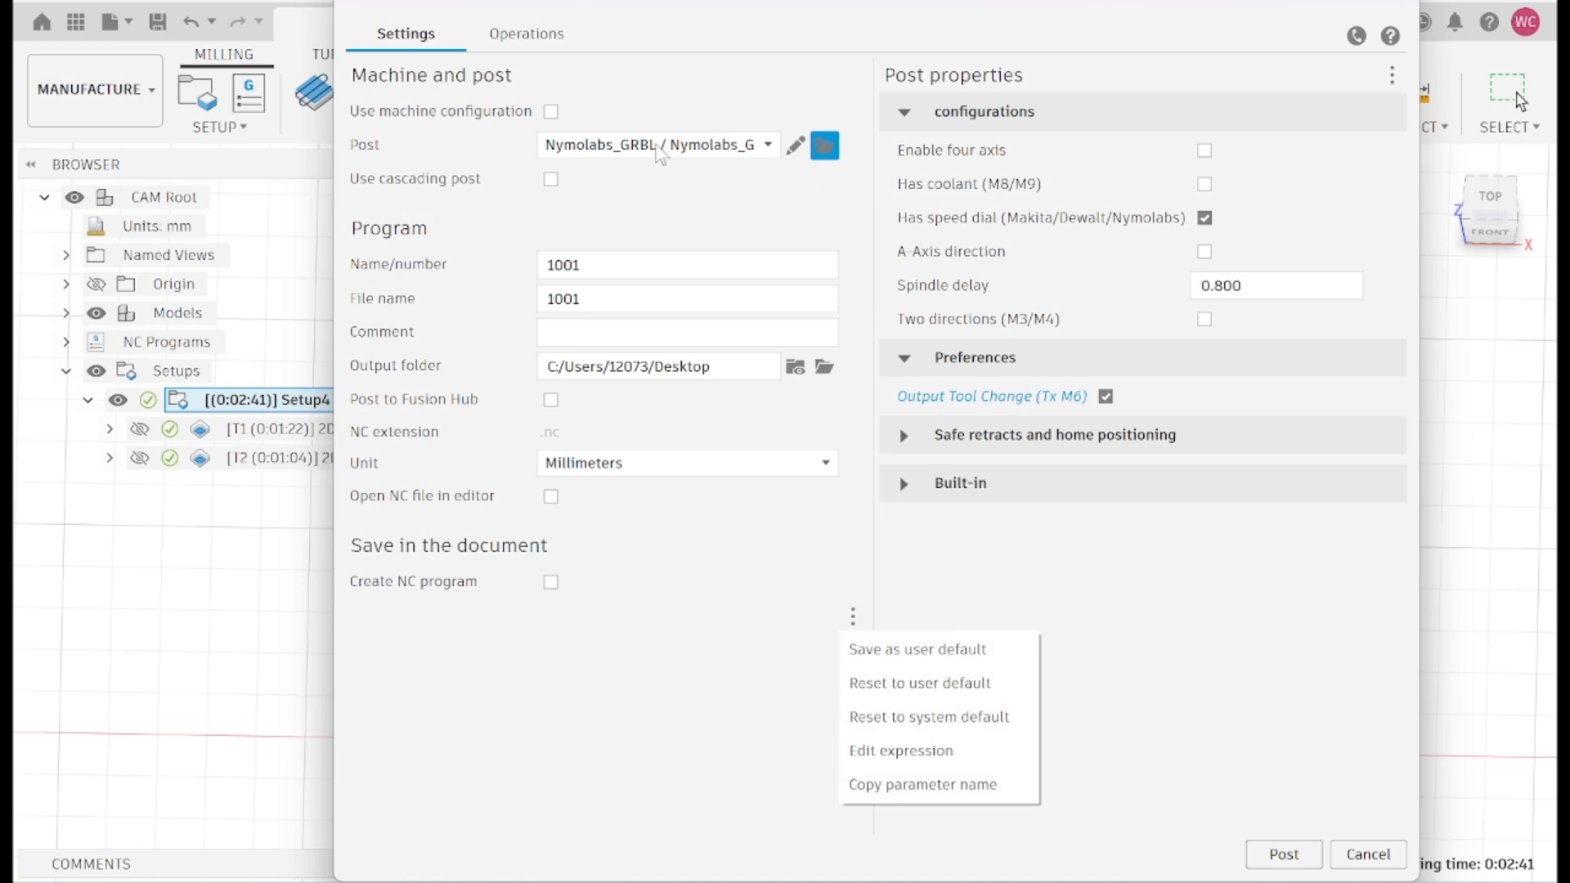
pyautogui.click(677, 149)
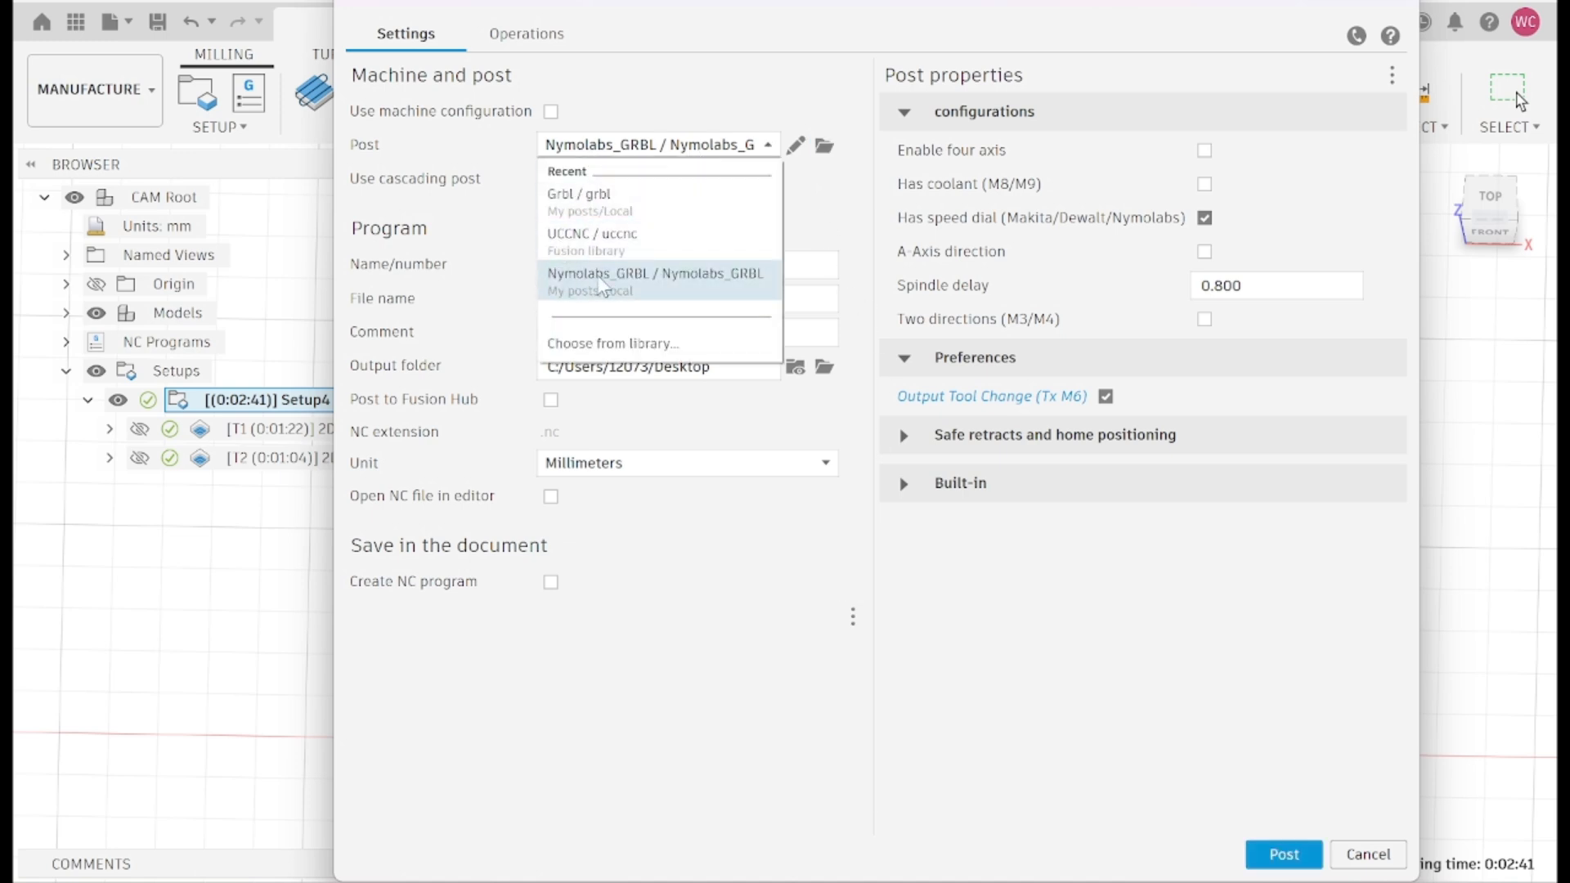
pyautogui.click(556, 282)
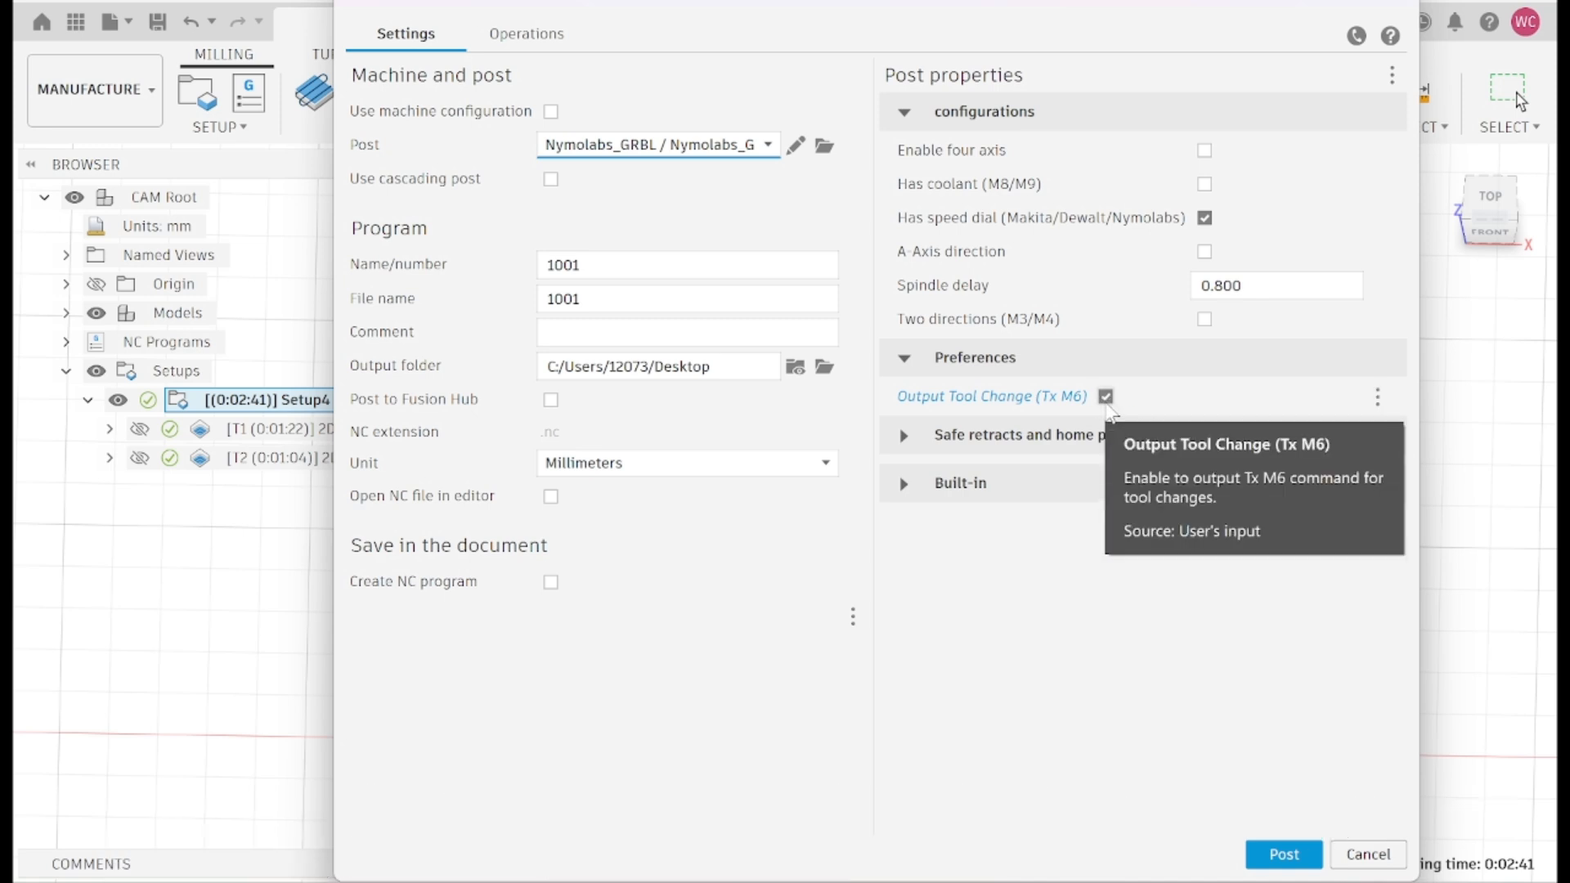
# Post NC program 1001 to the Desktop folder in millimetres, accepting the default WCS1/G54 work coordinate system.
pyautogui.moveTo(864, 11); pyautogui.dragTo(990, 27)
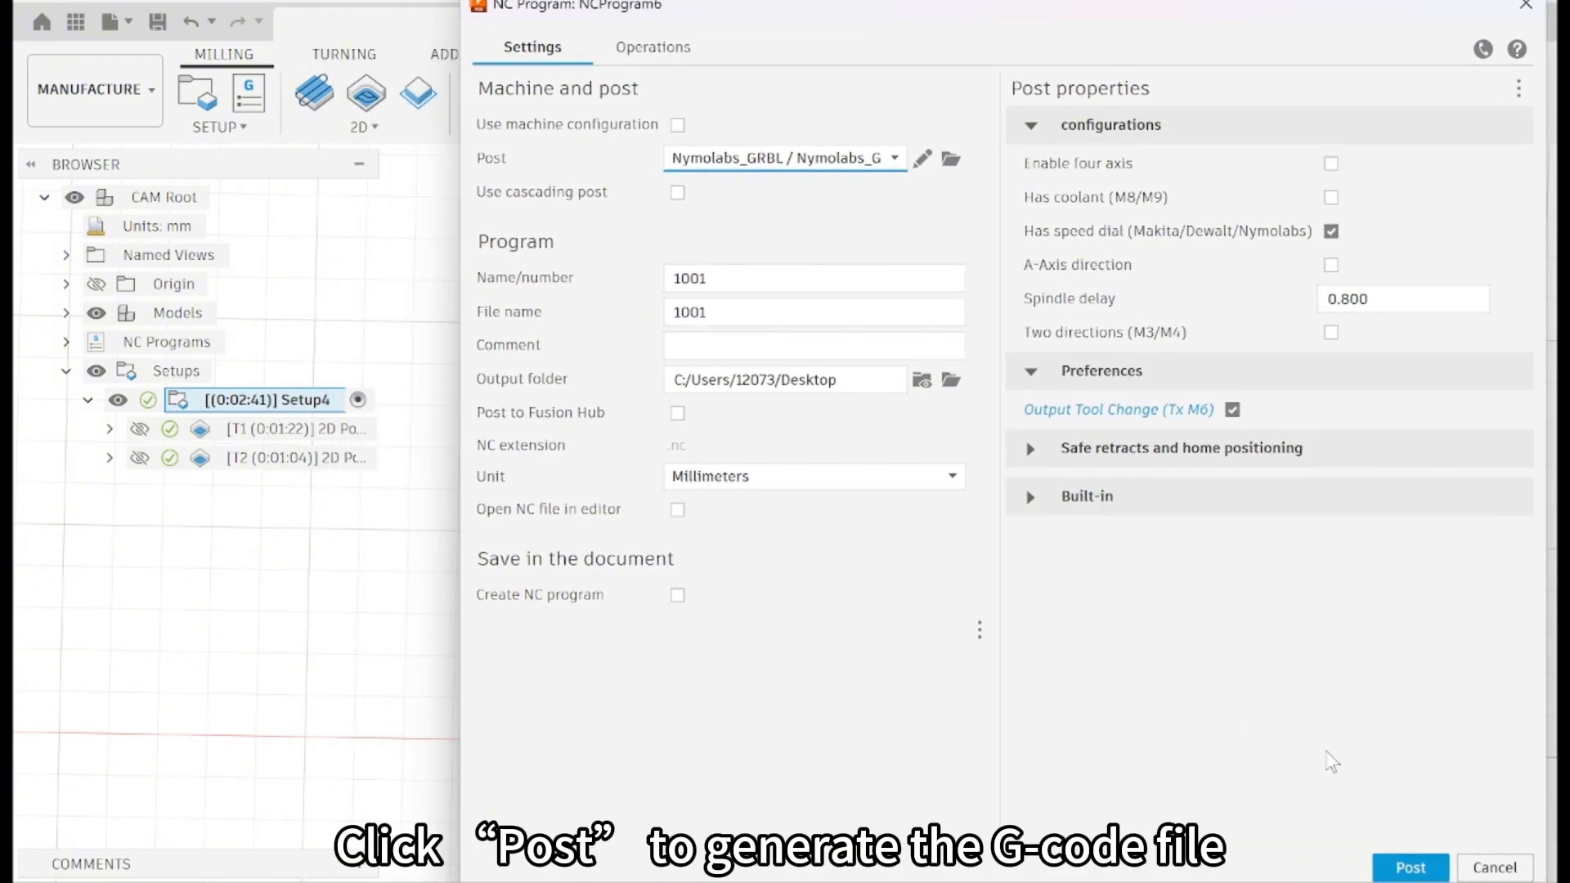
pyautogui.click(1412, 869)
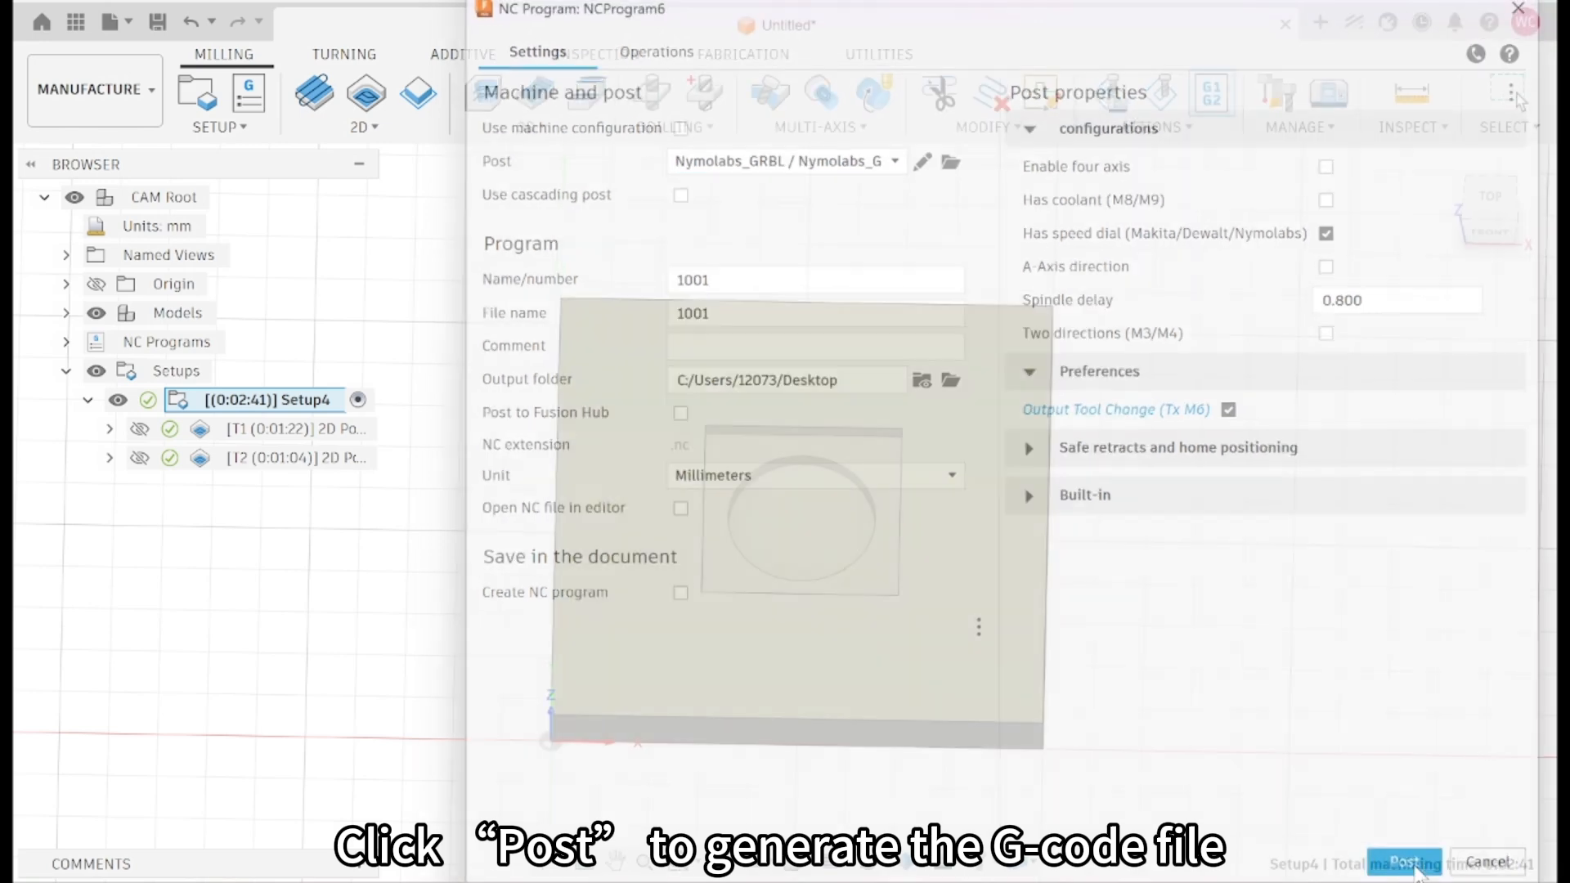
pyautogui.click(866, 461)
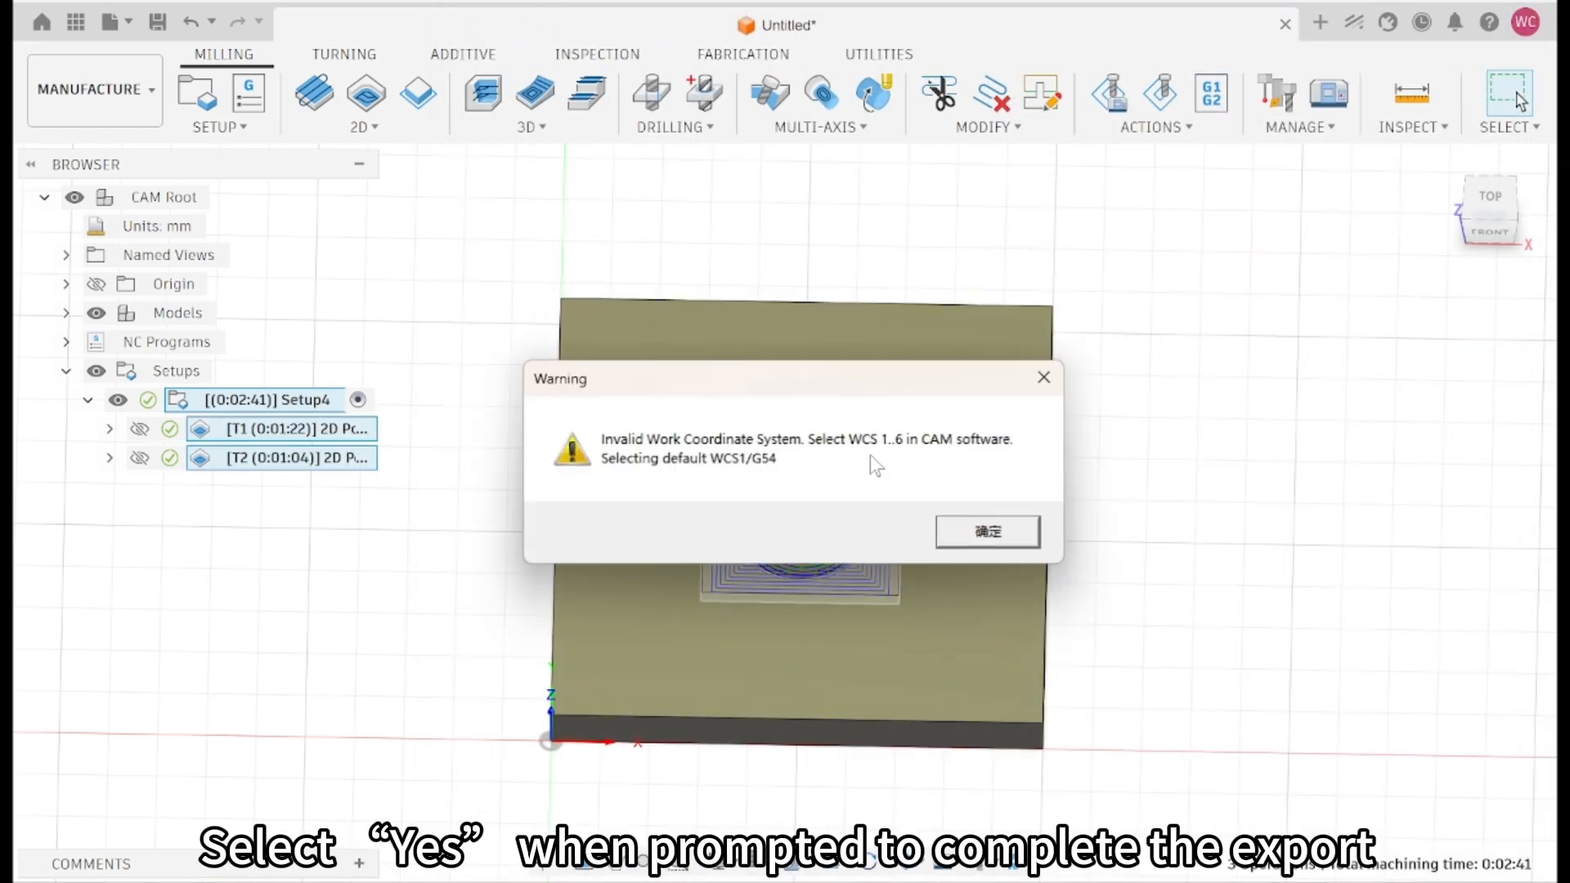
pyautogui.click(893, 529)
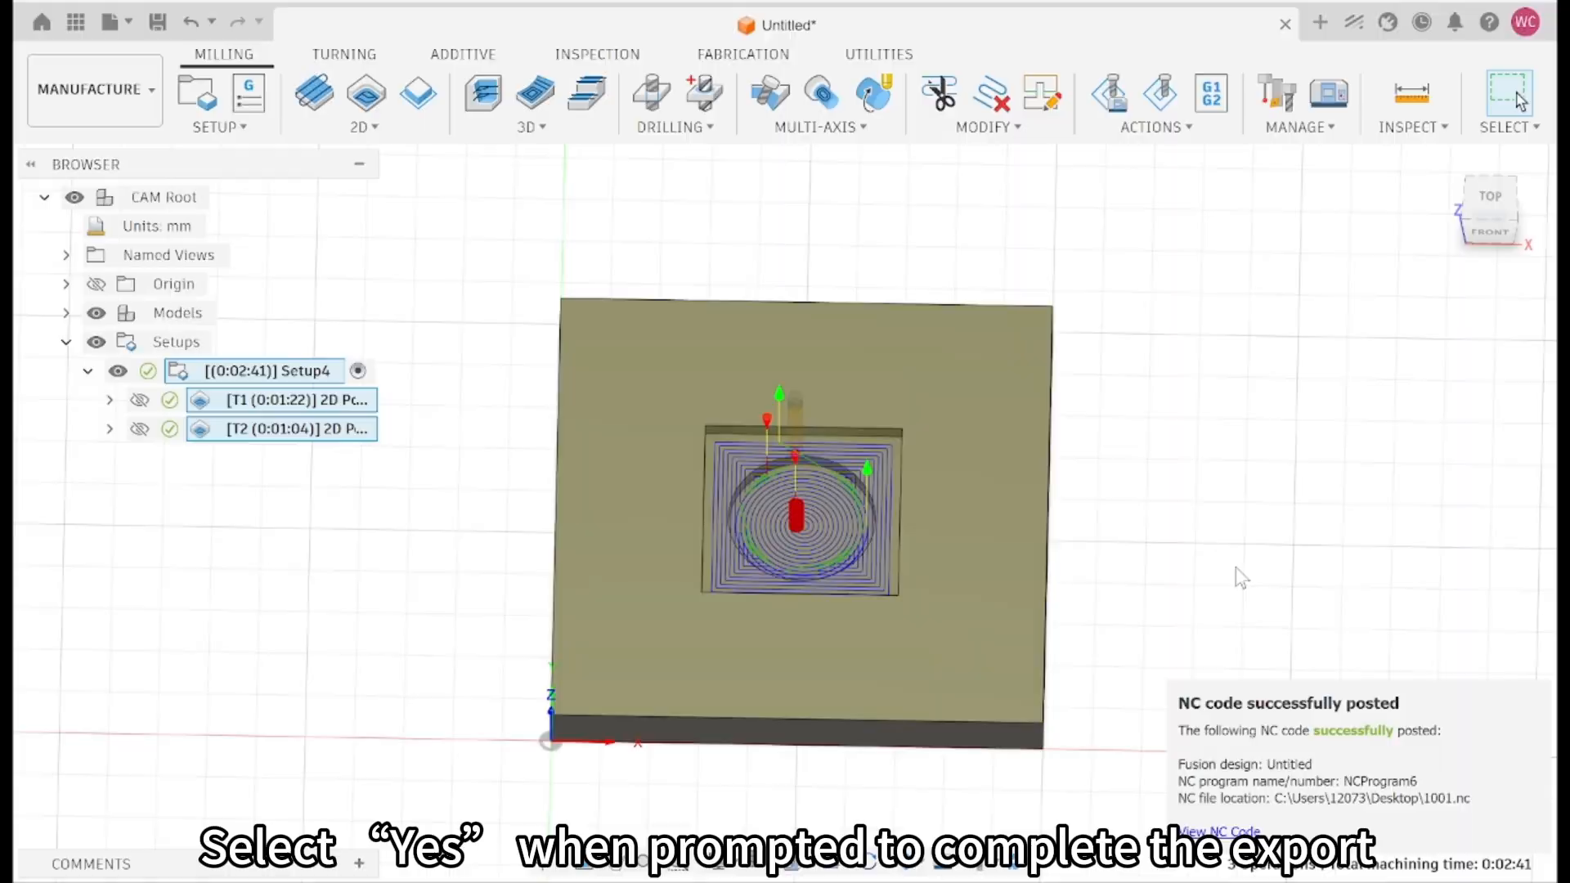